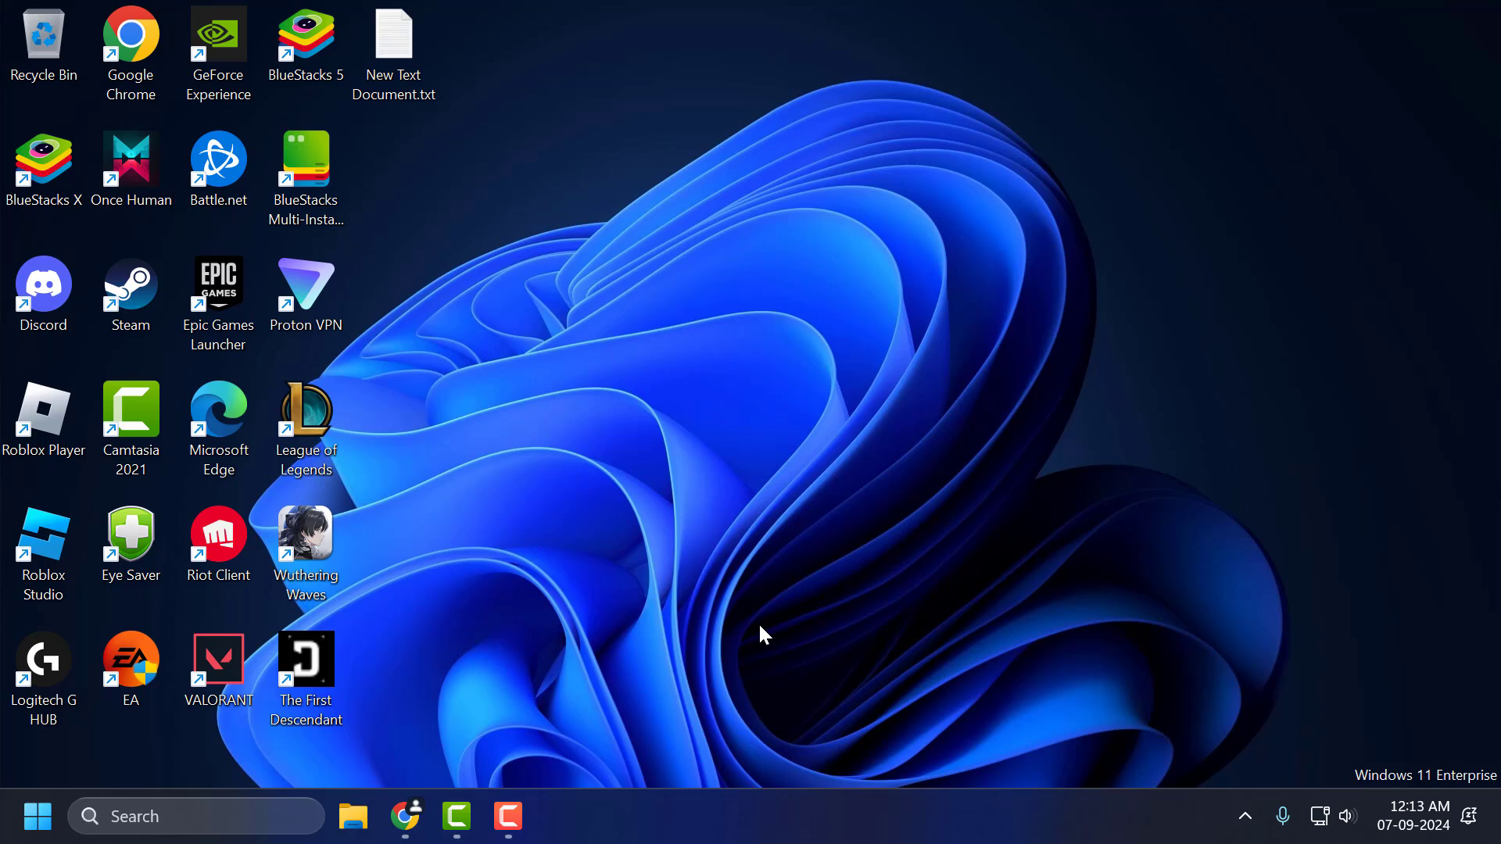
- Search Windows for 'vpn' and land on the Network & internet VPN settings page
click(246, 807)
text(v)
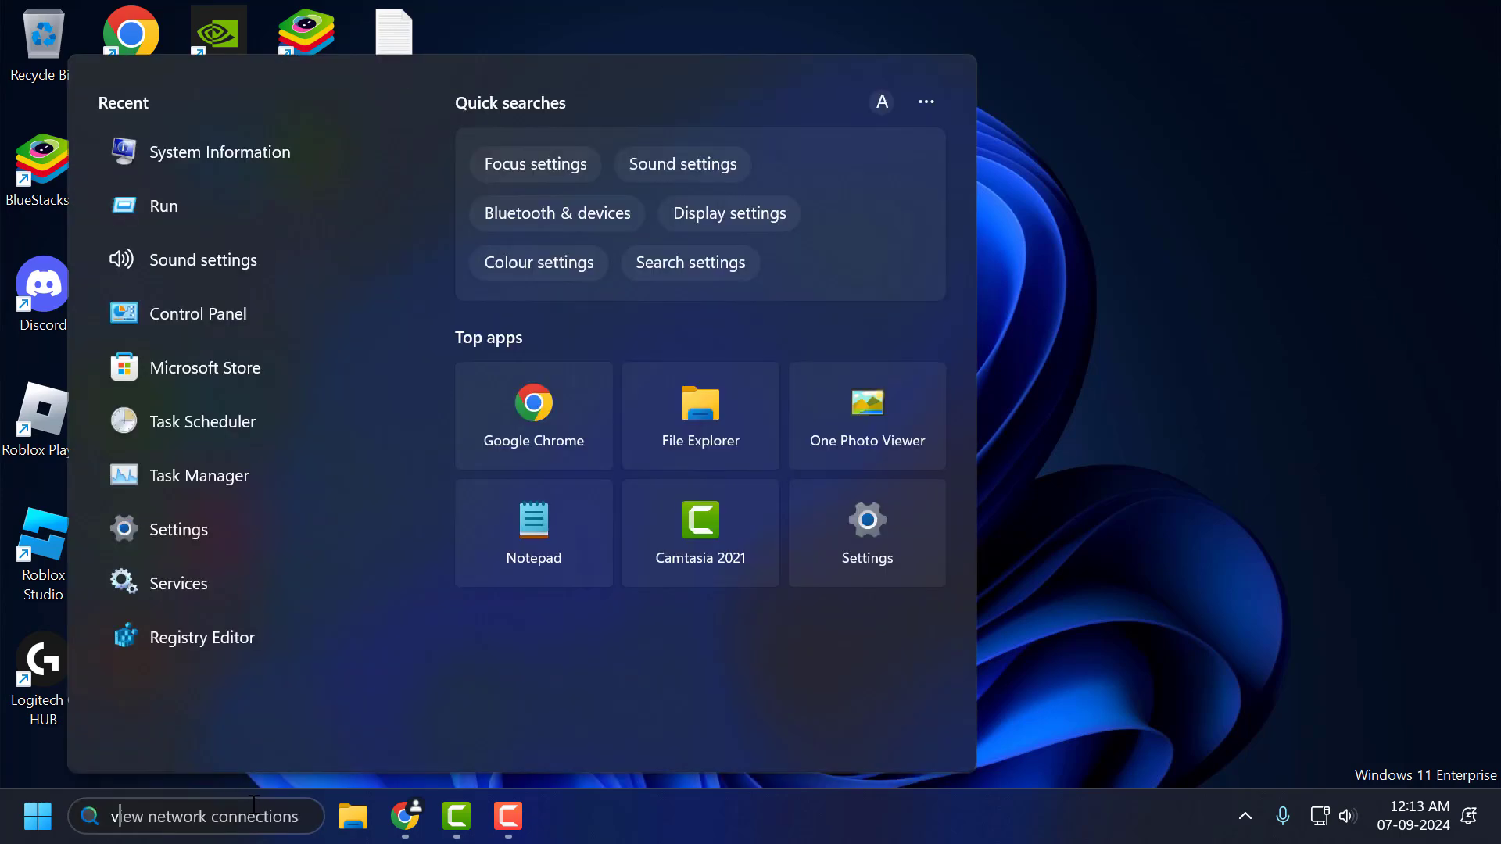
text(pn)
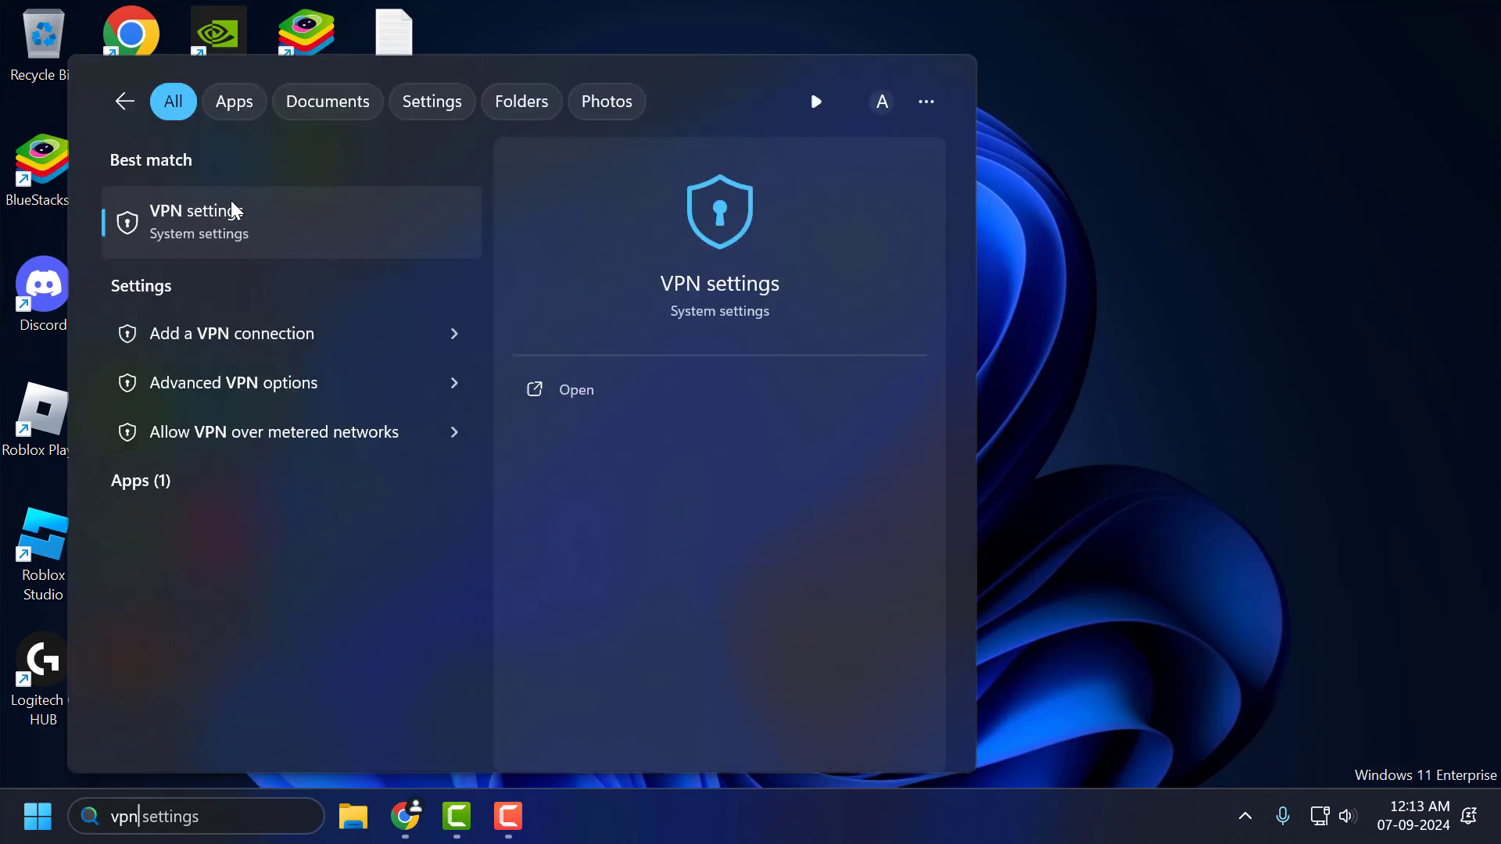
click(285, 211)
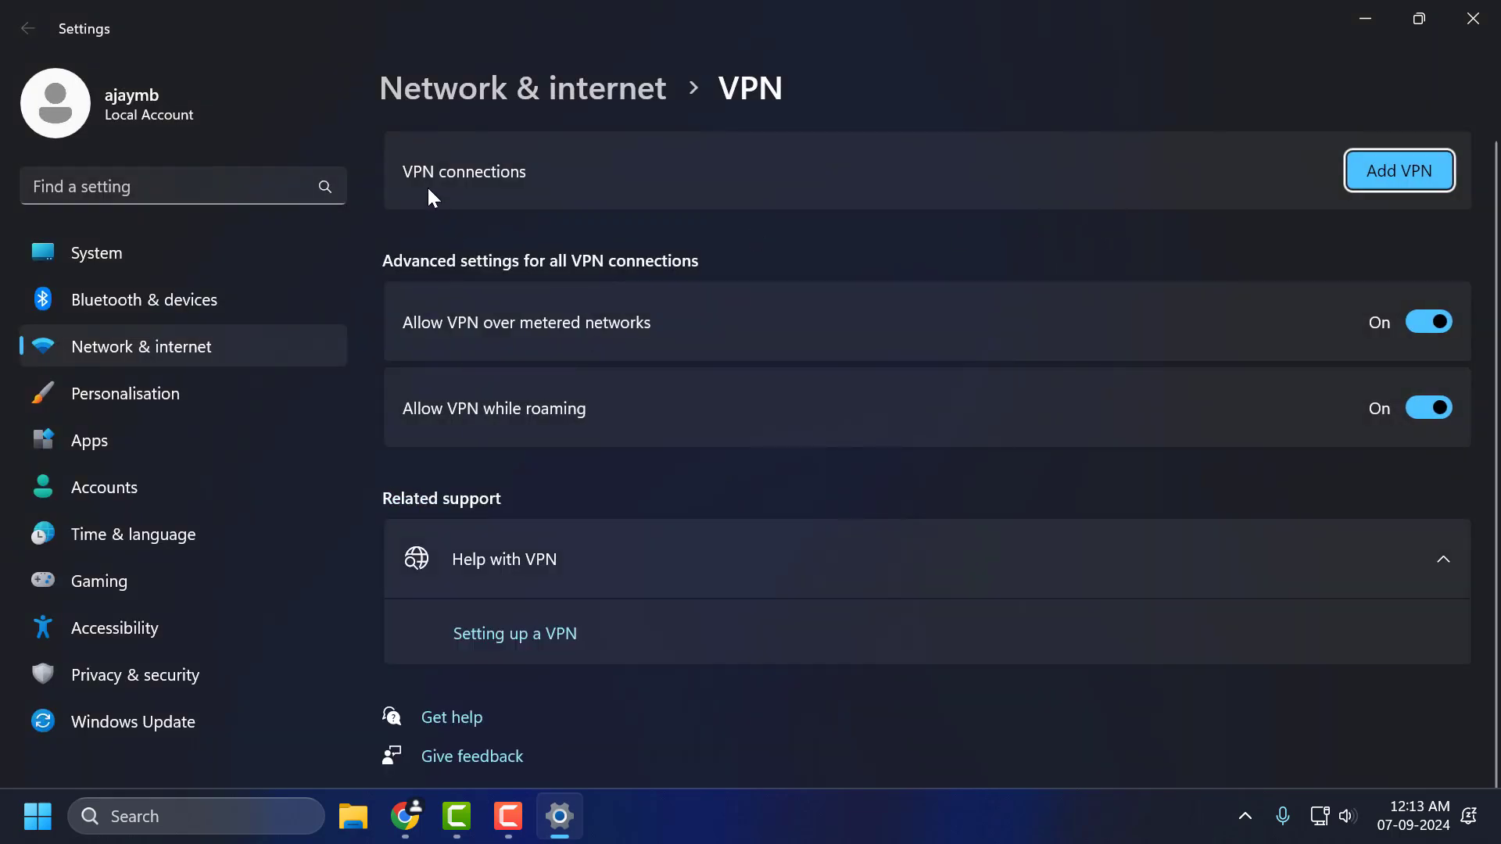
- Add a VPN connection with provider Windows (built-in) and connection name 'VPN'
click(1401, 169)
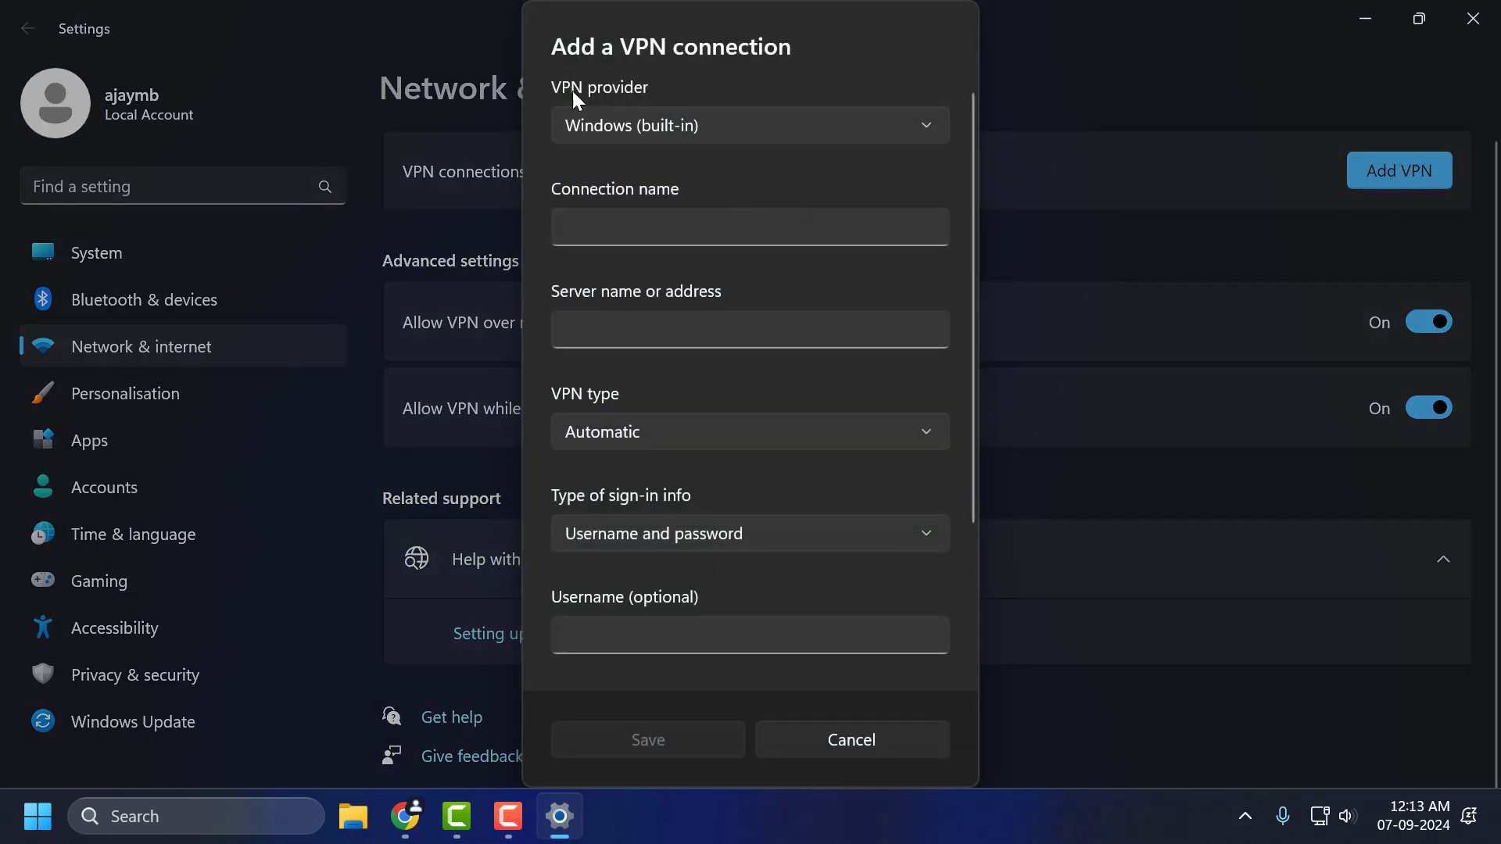
click(713, 122)
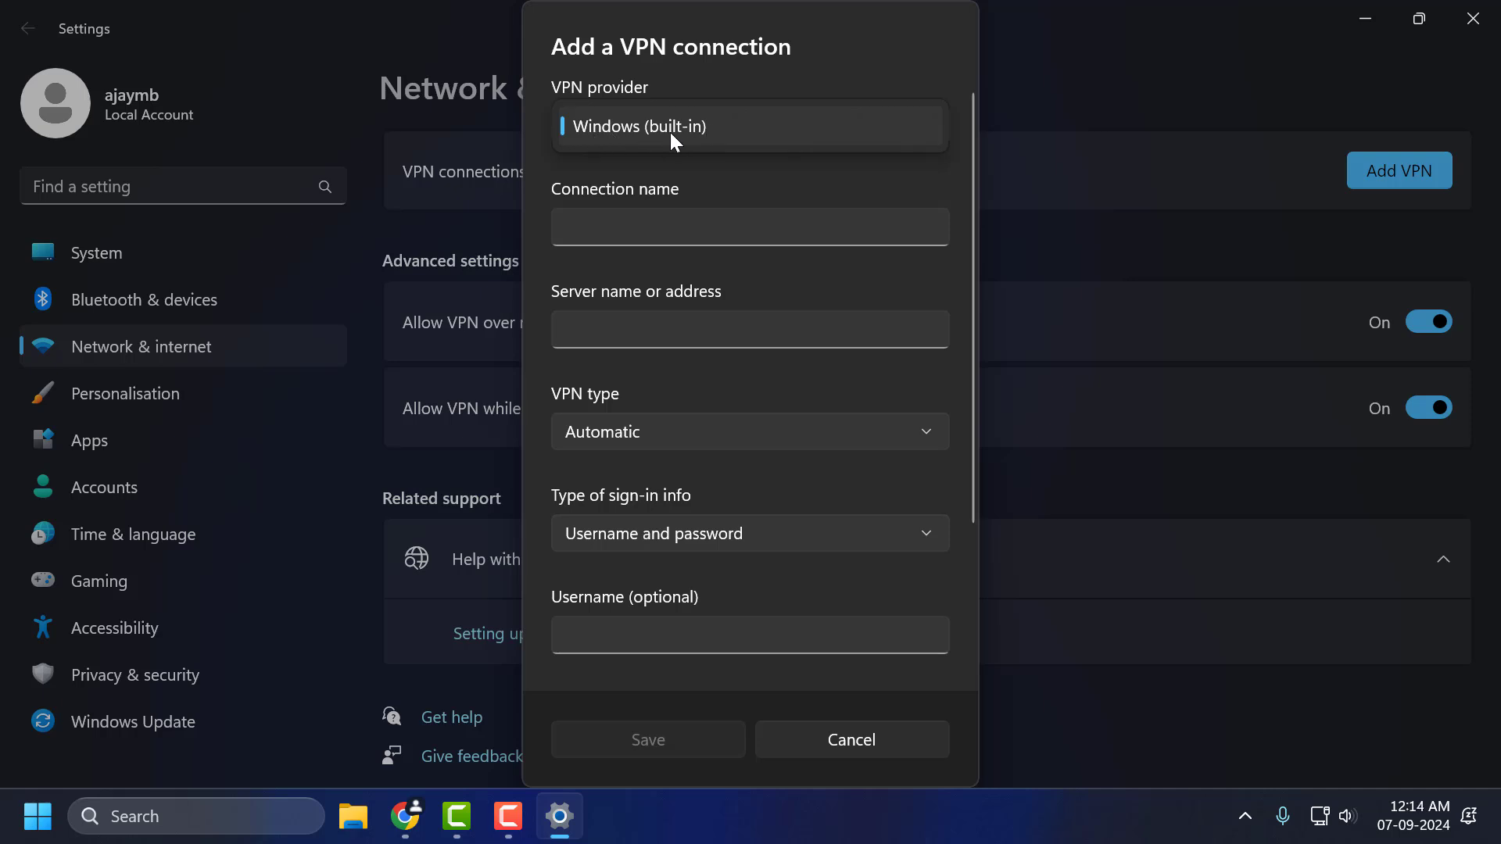
click(736, 132)
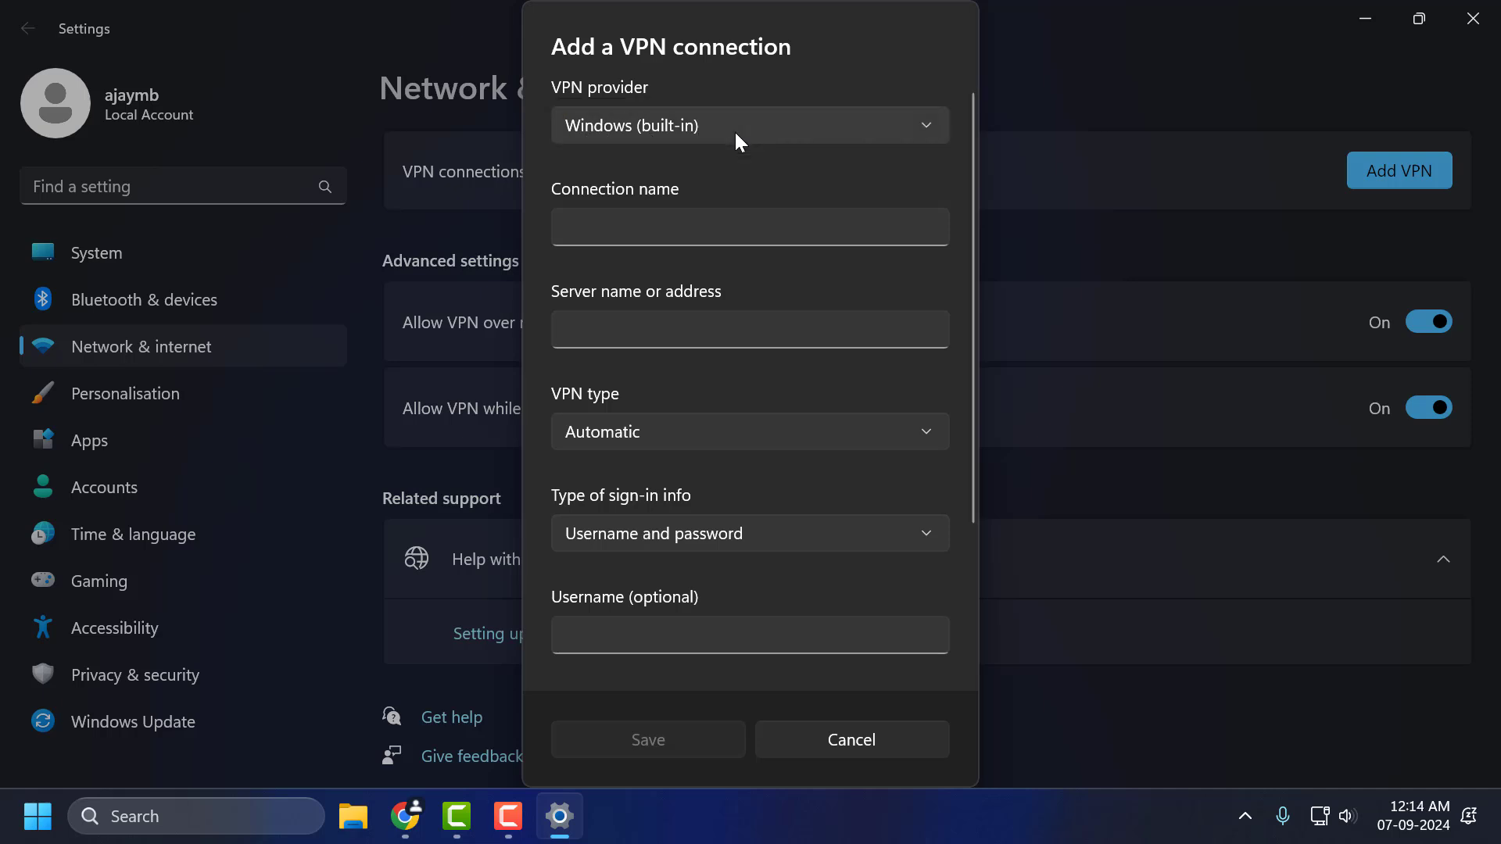
click(622, 223)
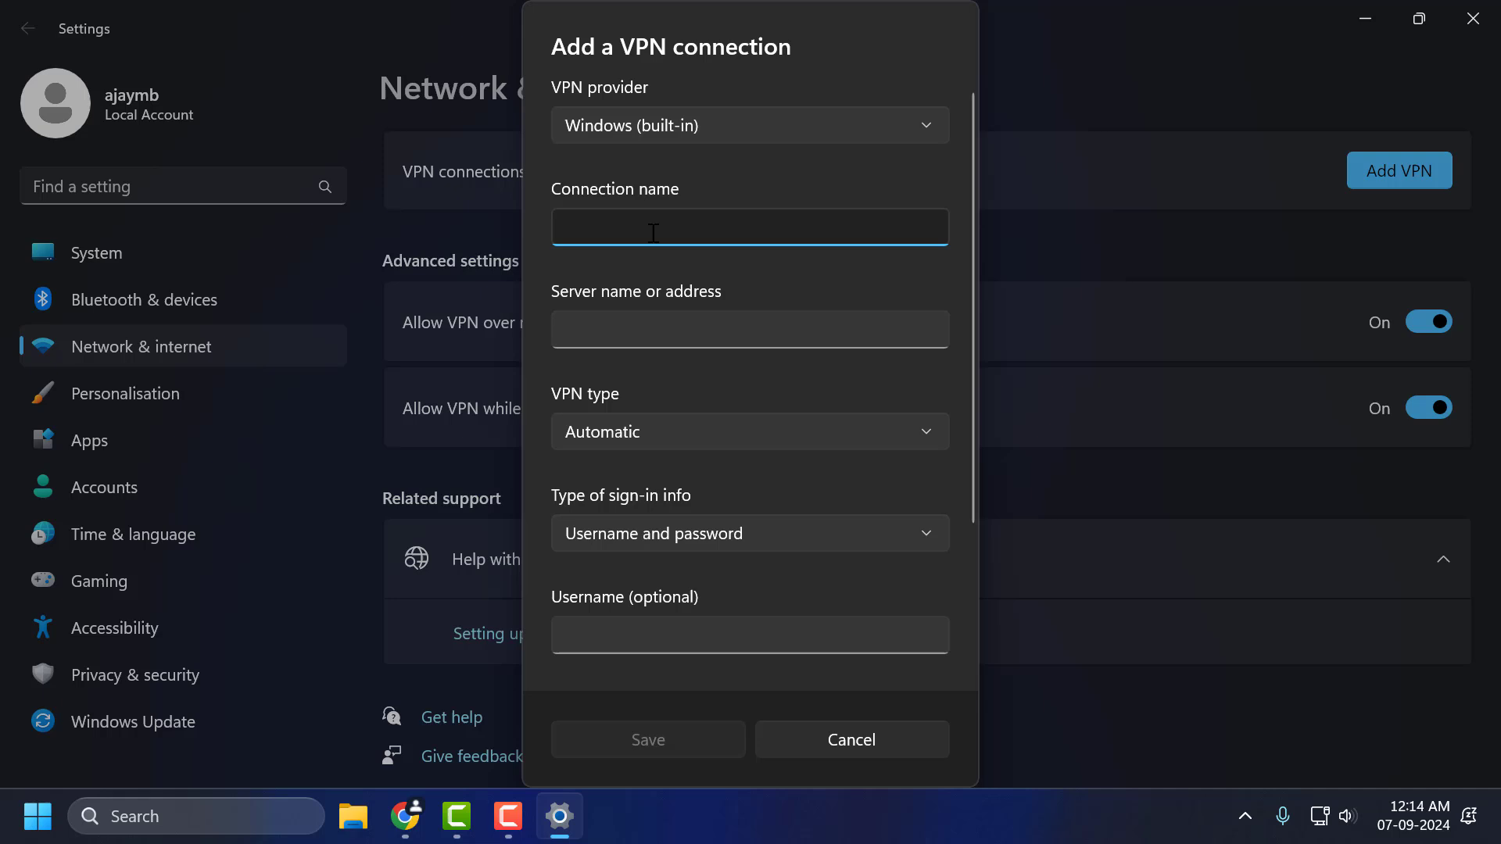
text(Vp)
key(BackSpace)
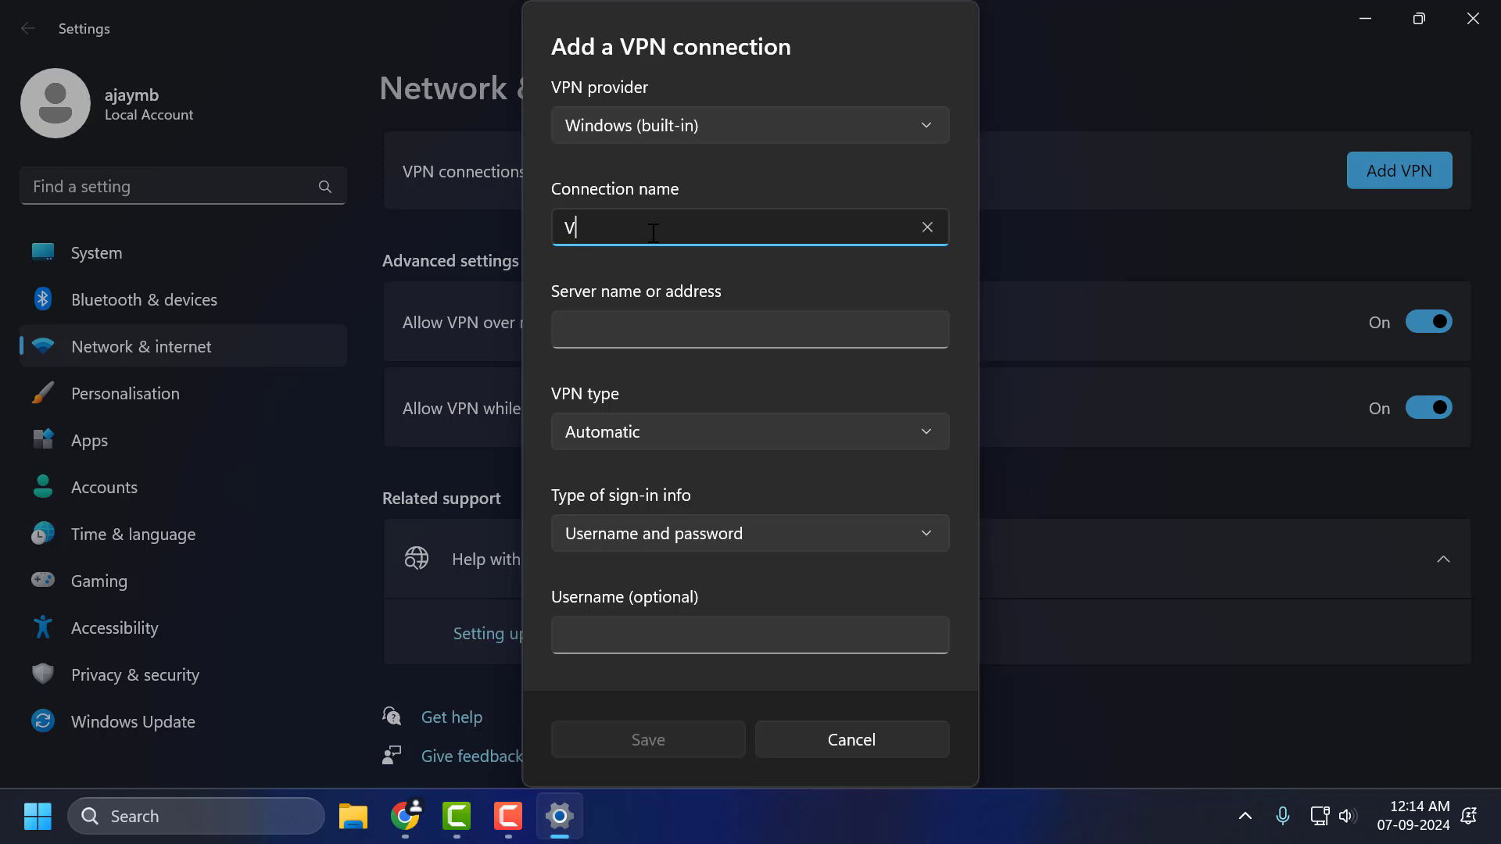
text(PN)
click(639, 322)
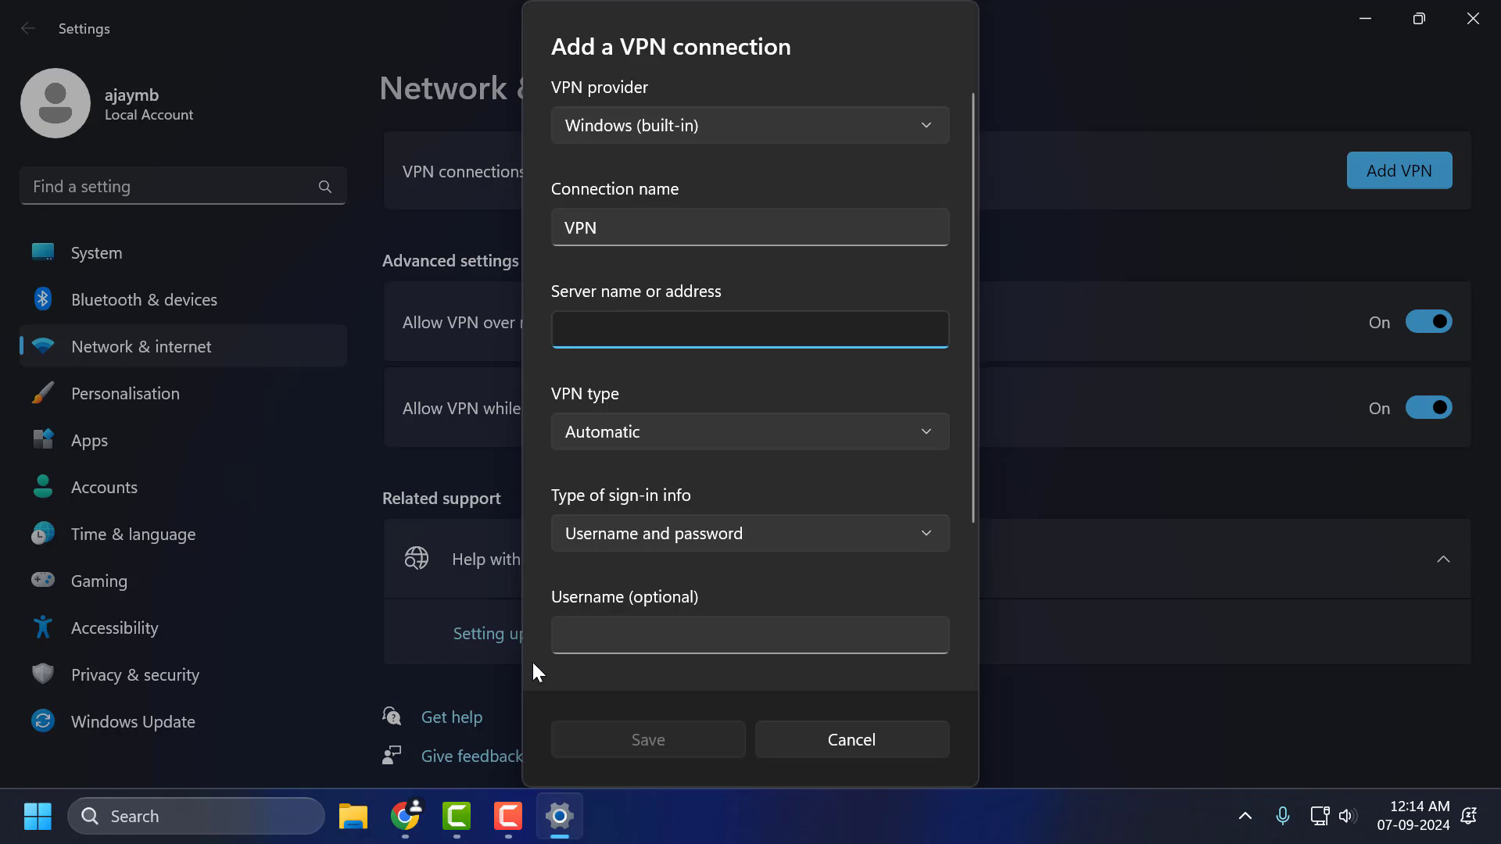
- Bring Chrome forward and Google 'free vpnbook', with the VPNBook site leading the results
click(405, 817)
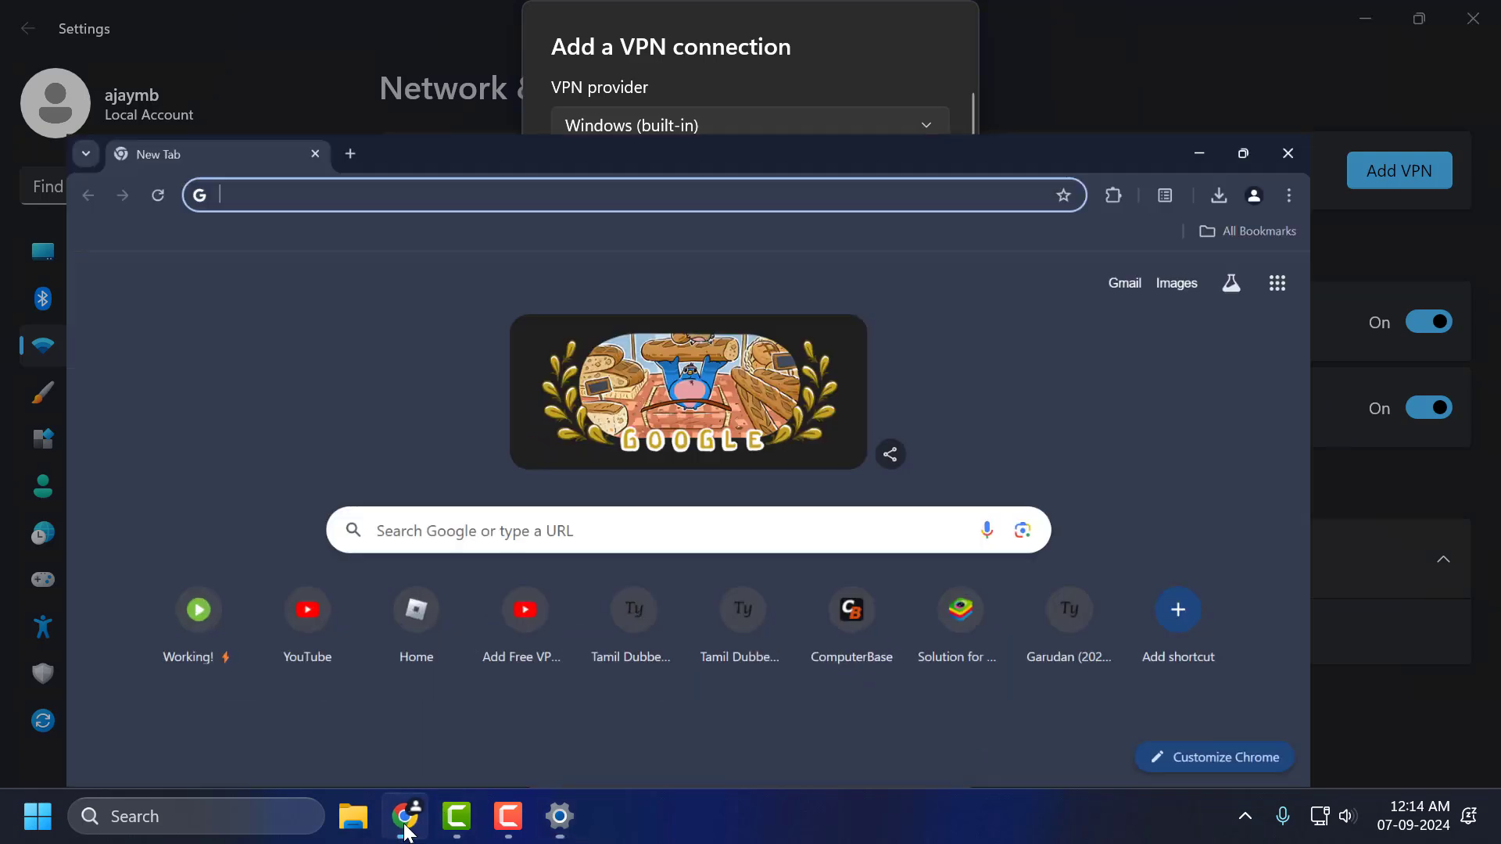
click(435, 87)
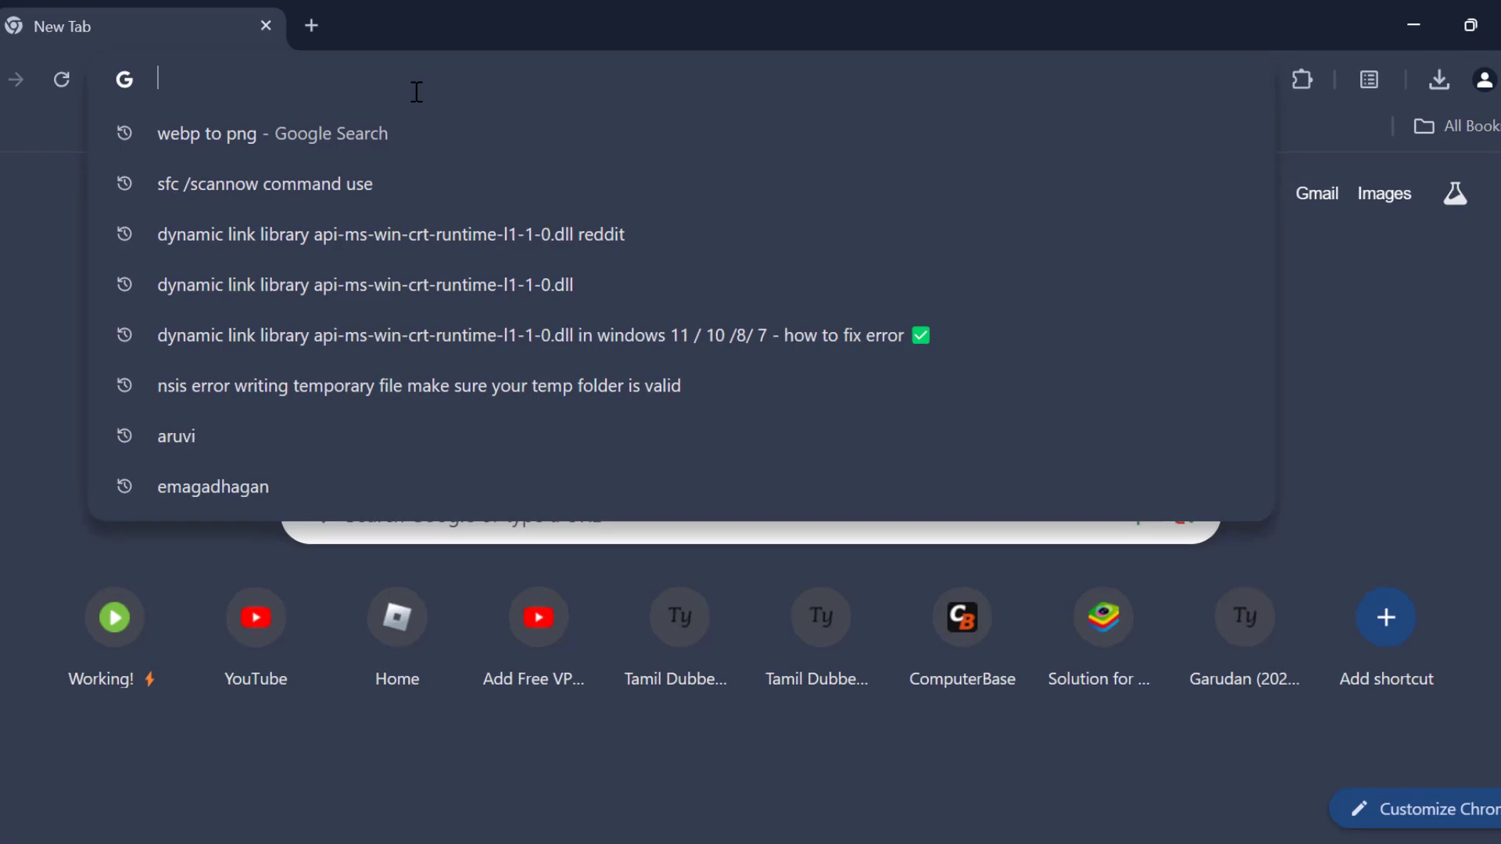
text(free)
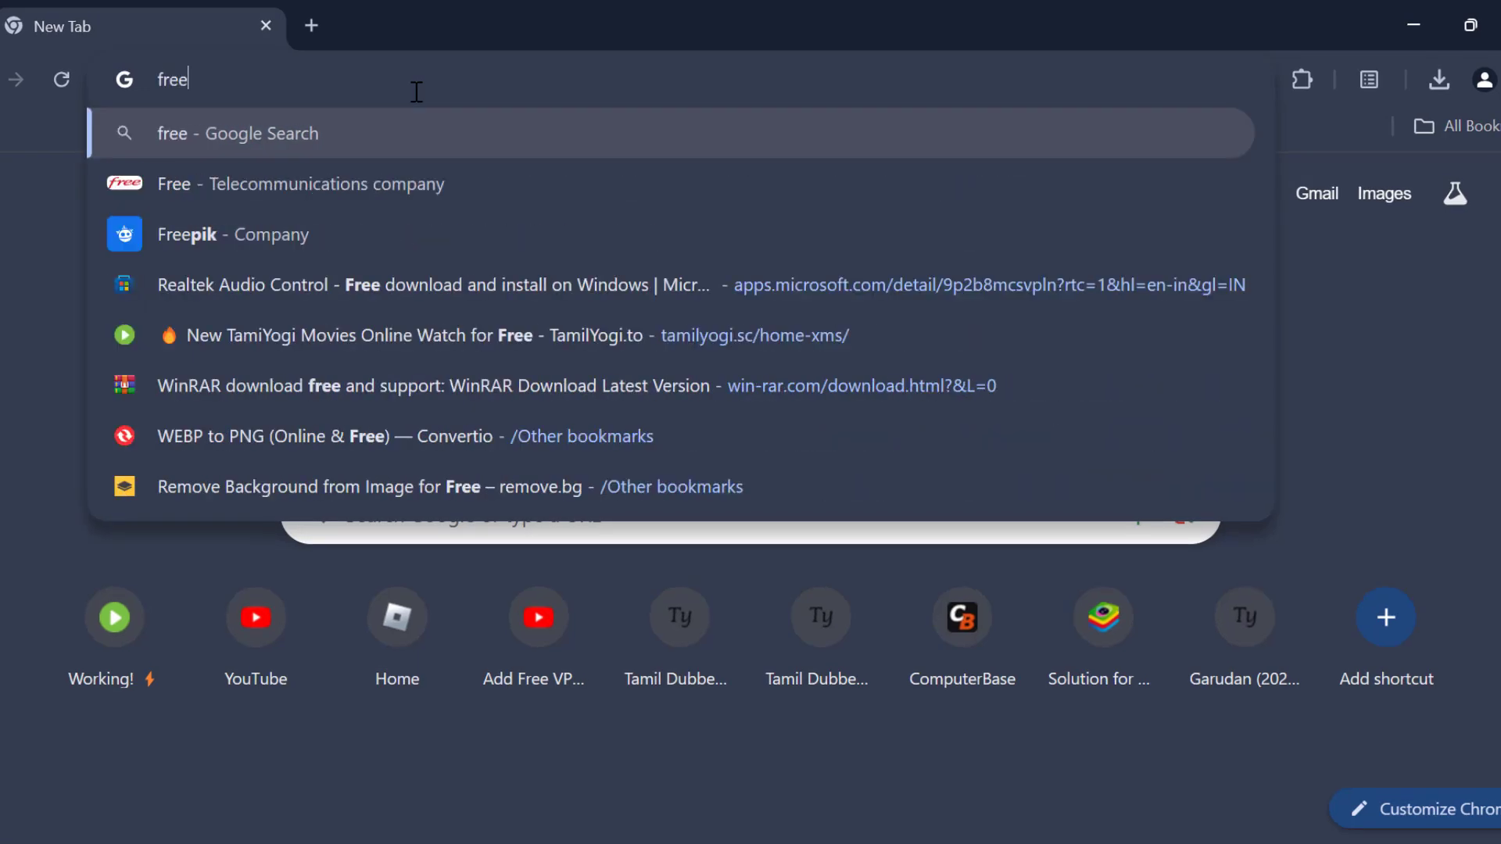
text( vpn )
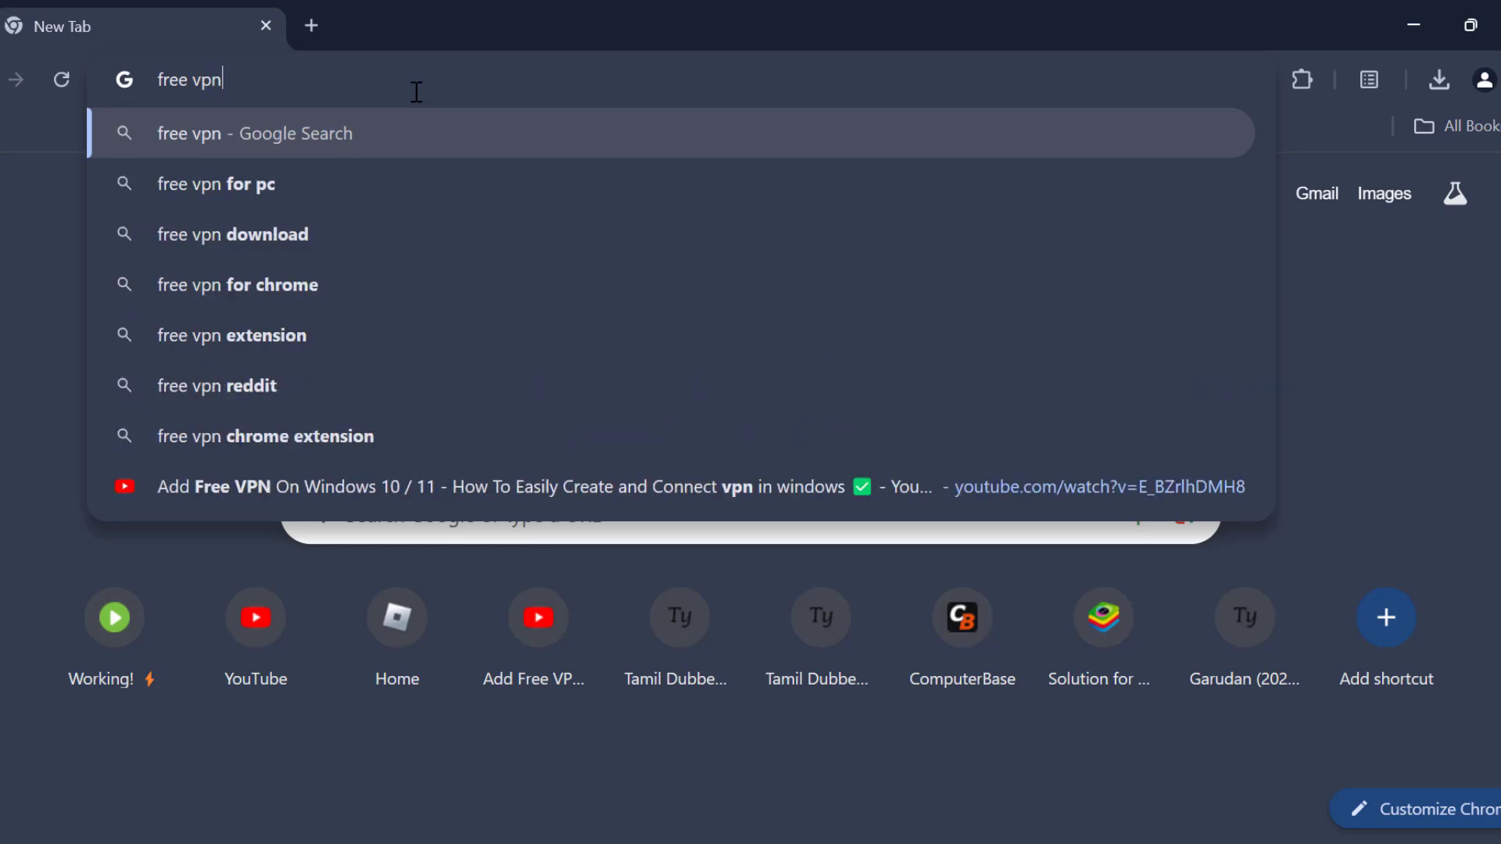
text(boo)
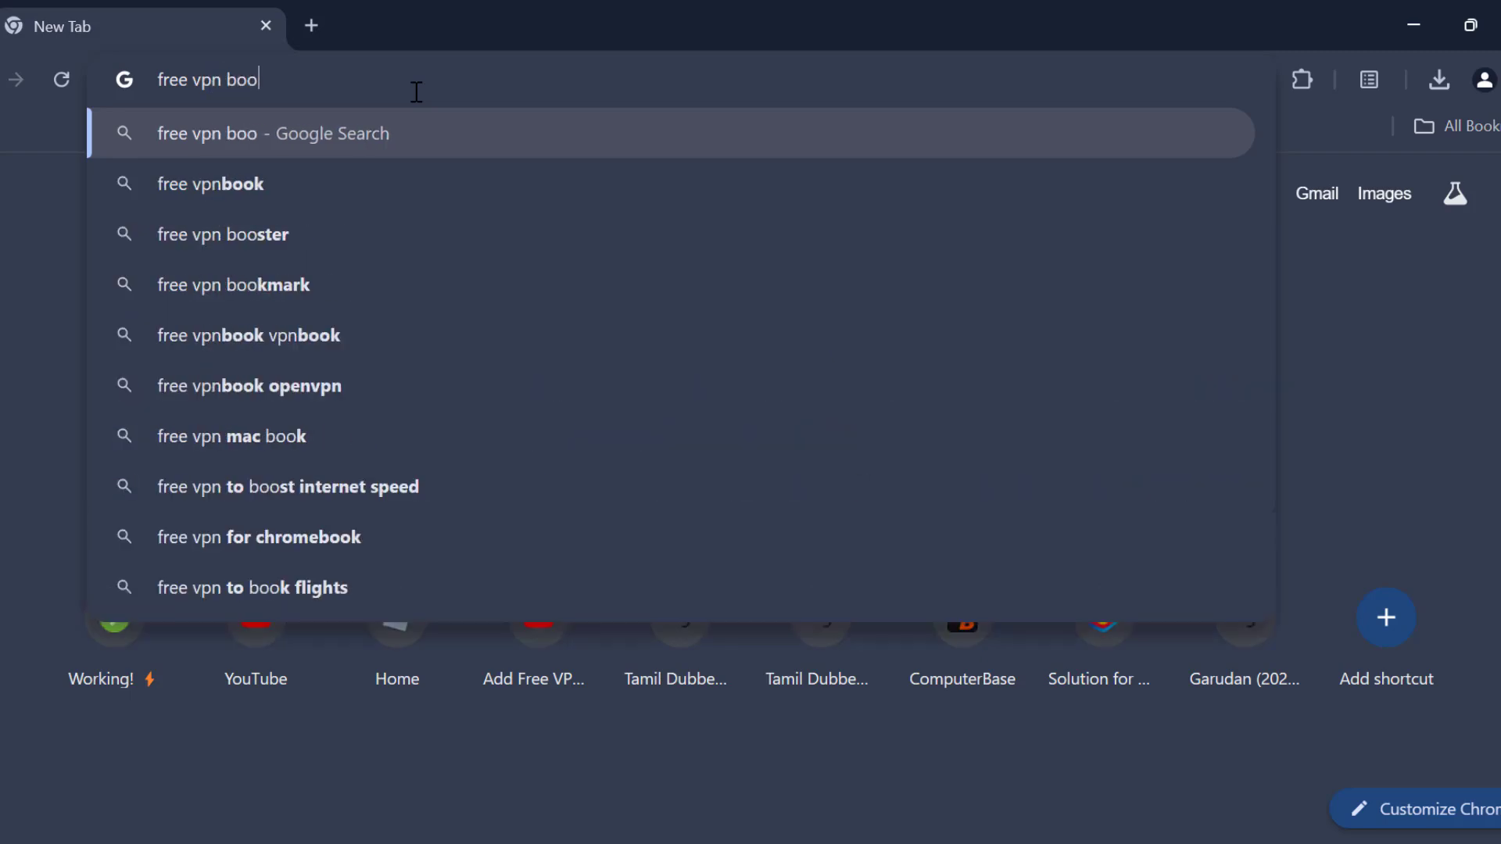
key(Down)
key(Return)
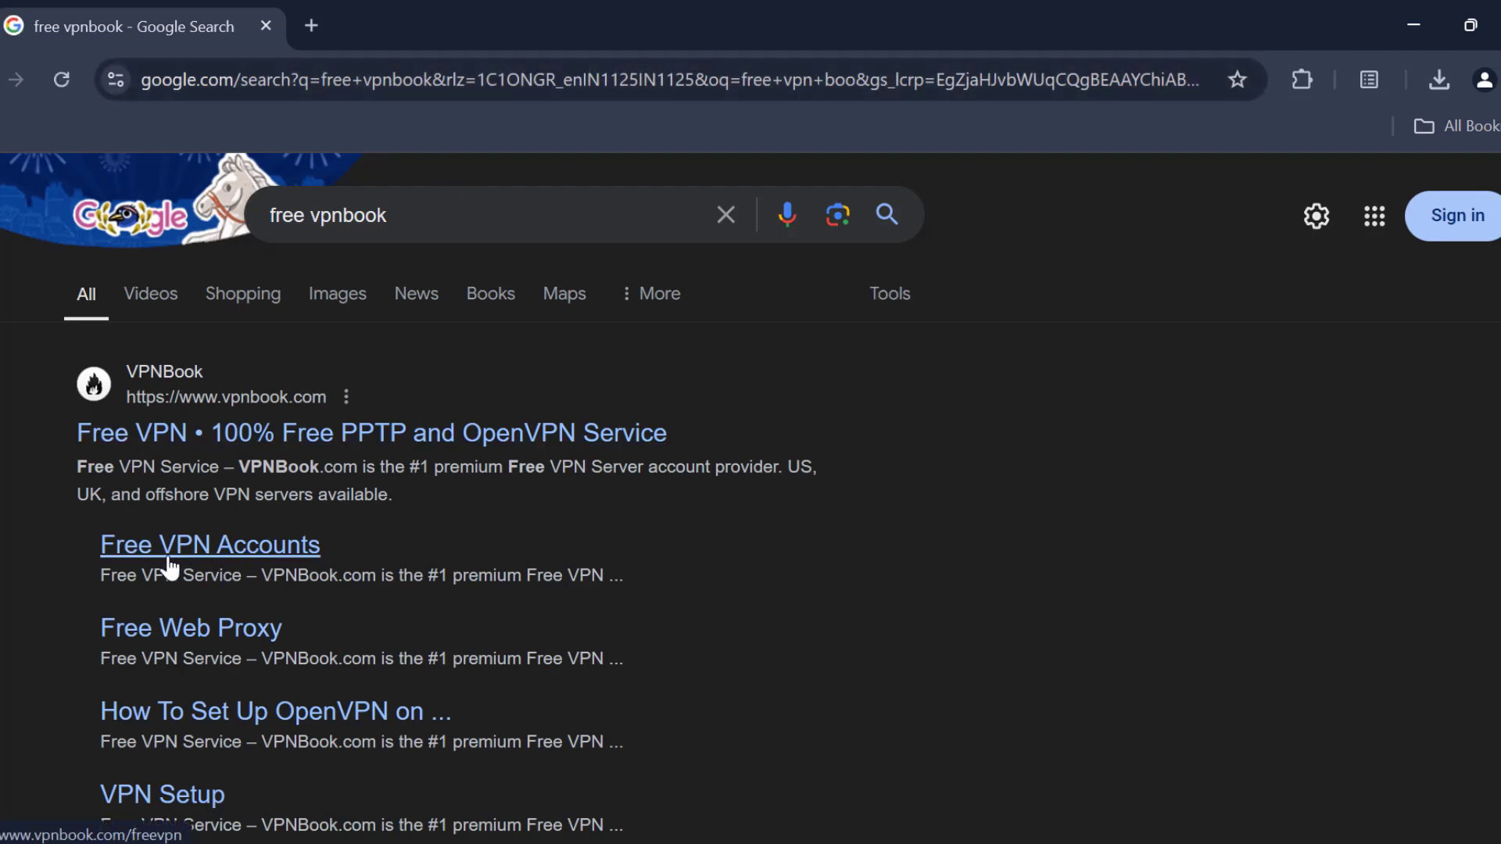
- From VPNBook's Free VPN Accounts page, copy the PPTP server address UK68.vpnbook.com
click(268, 562)
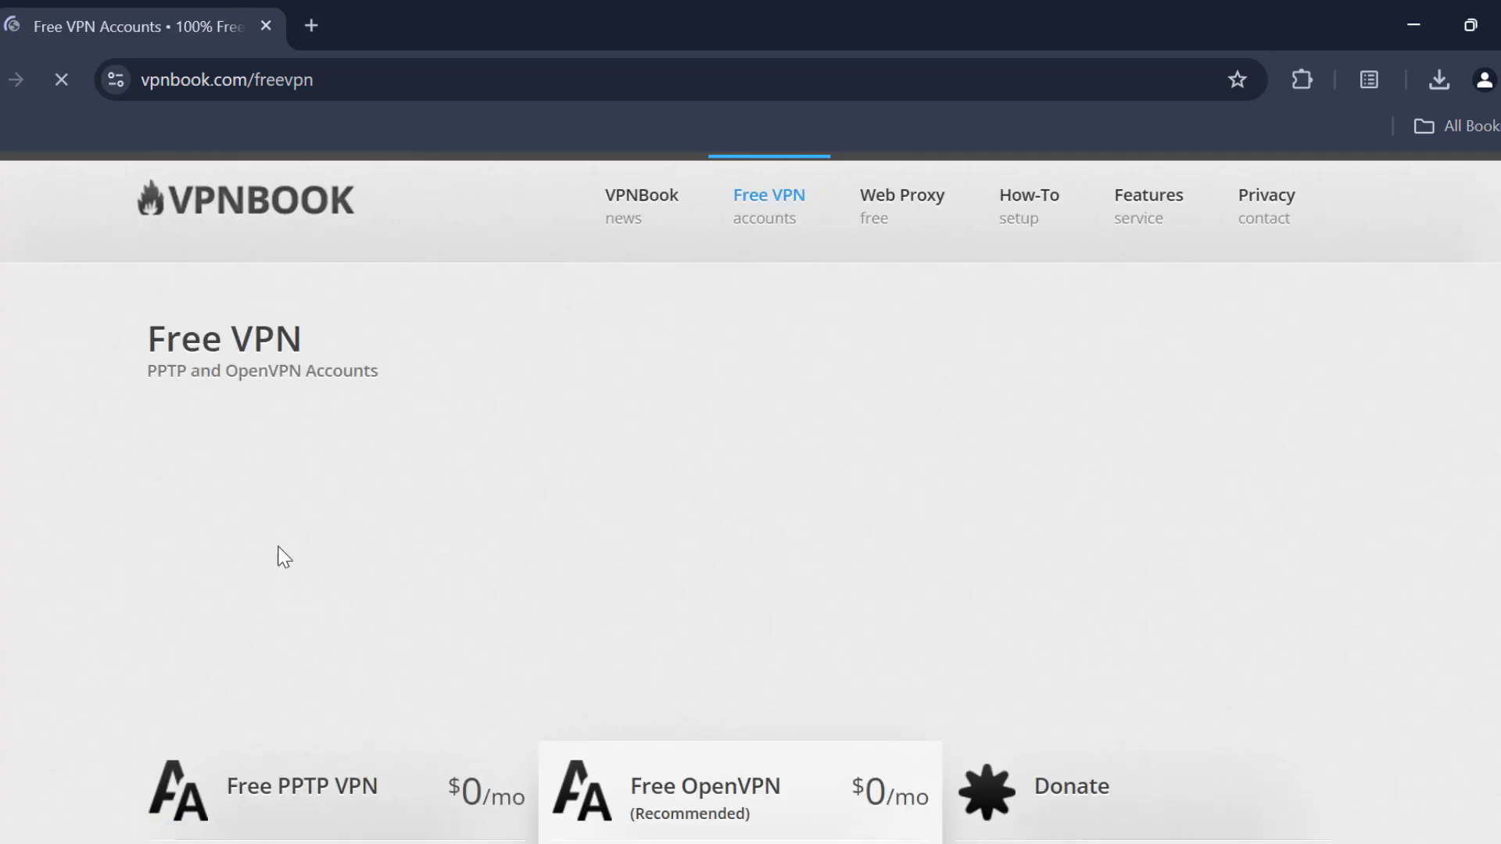
scroll(360, 515, down, 3)
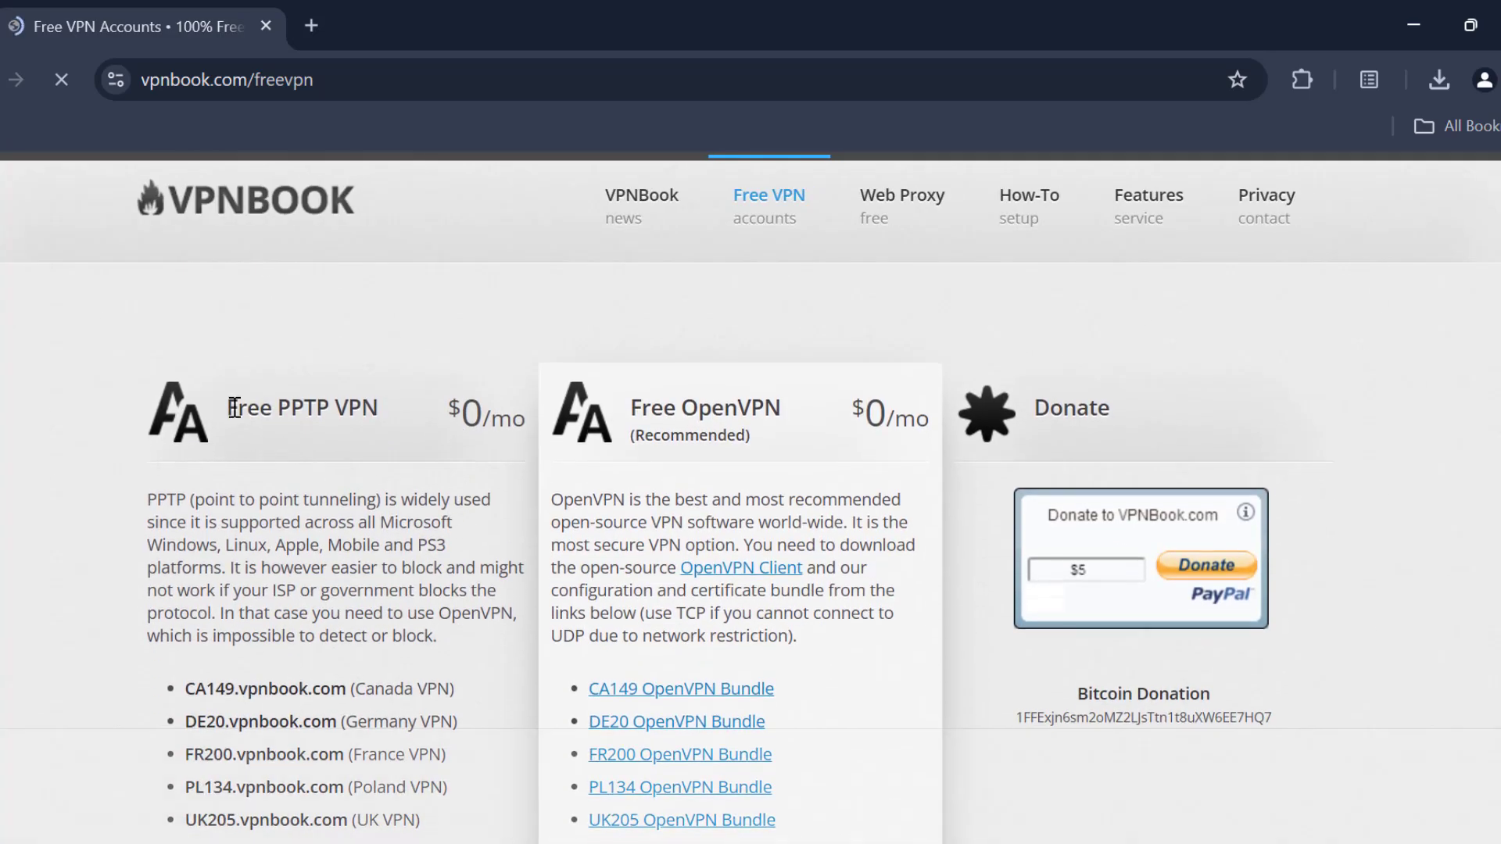
drag(227, 405, 381, 410)
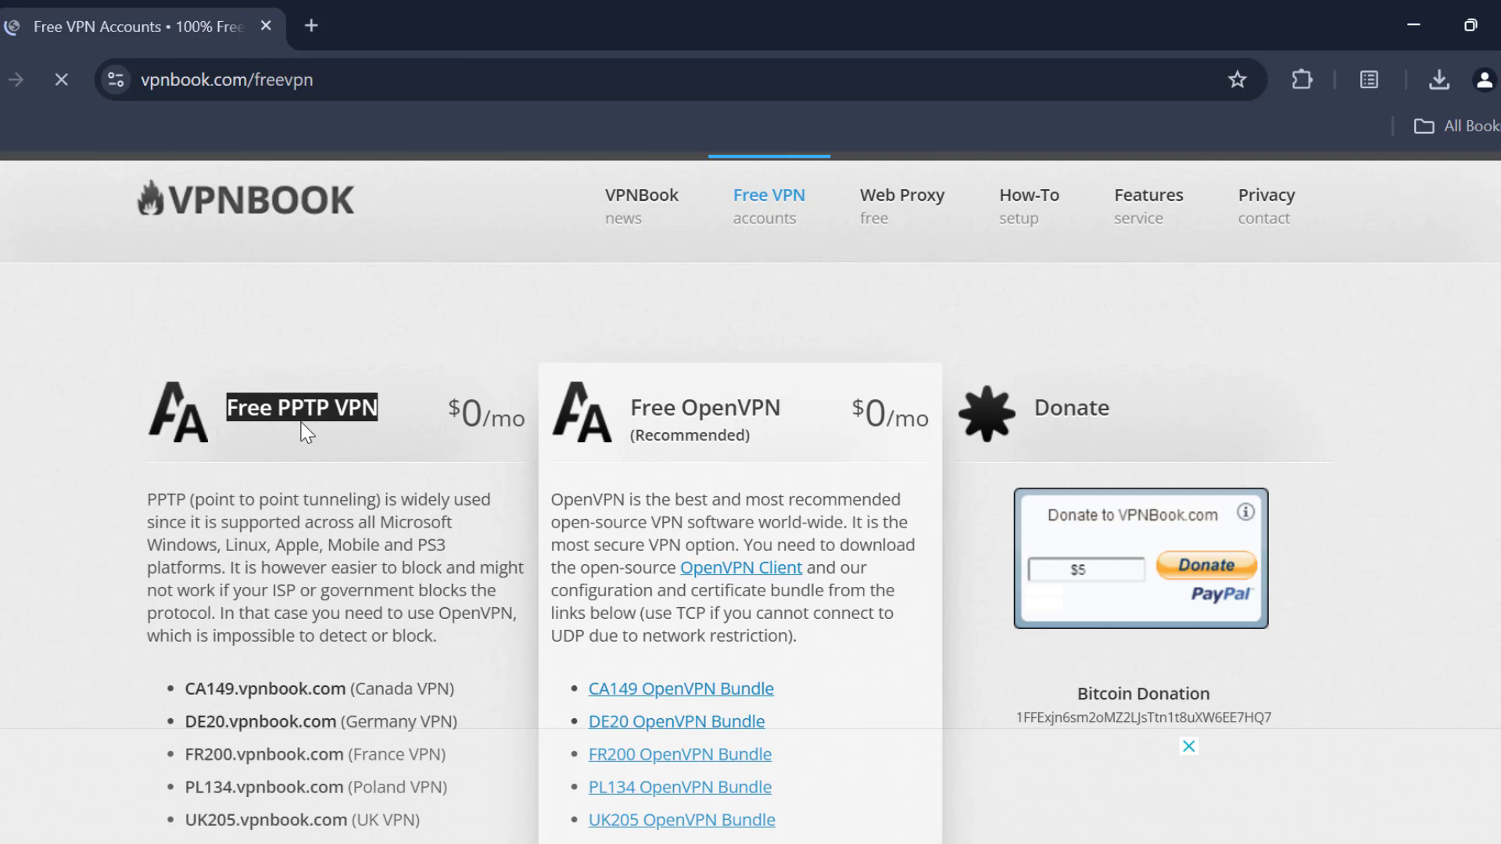
scroll(348, 423, down, 1)
scroll(337, 301, down, 1)
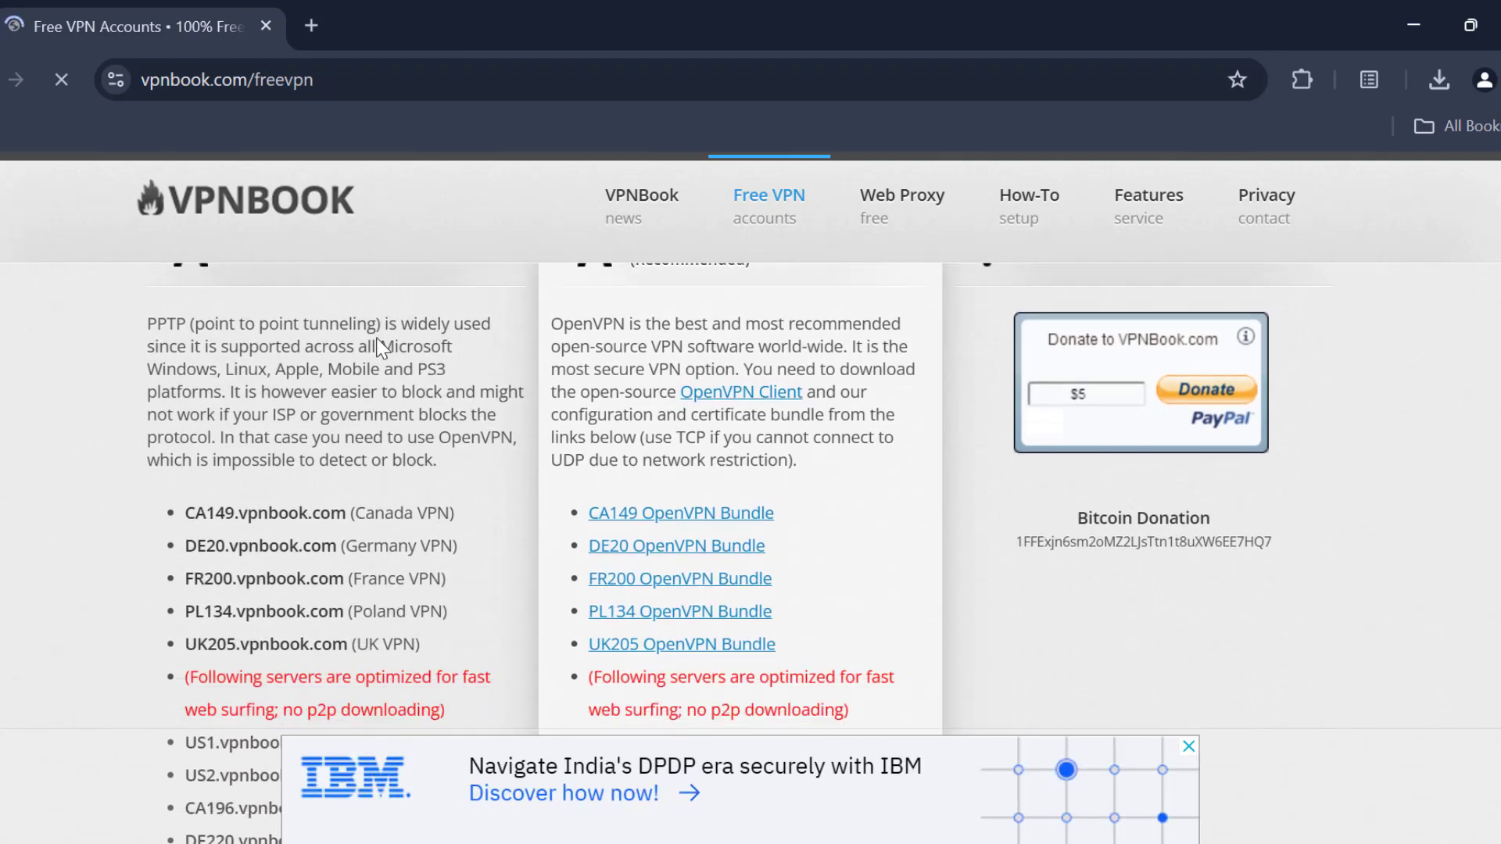
scroll(276, 416, up, 1)
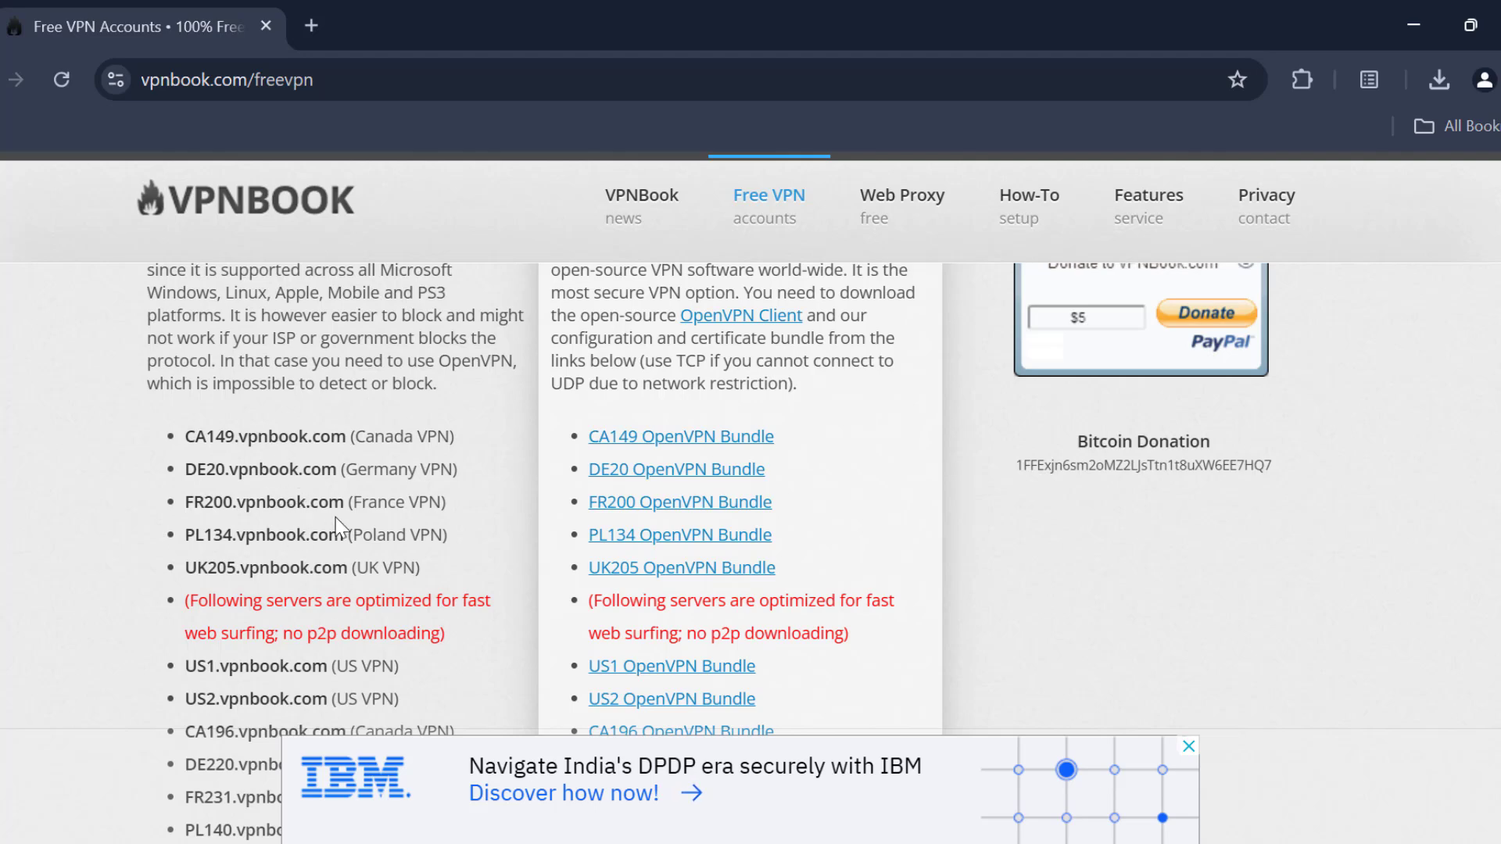
scroll(381, 519, down, 3)
scroll(296, 520, up, 1)
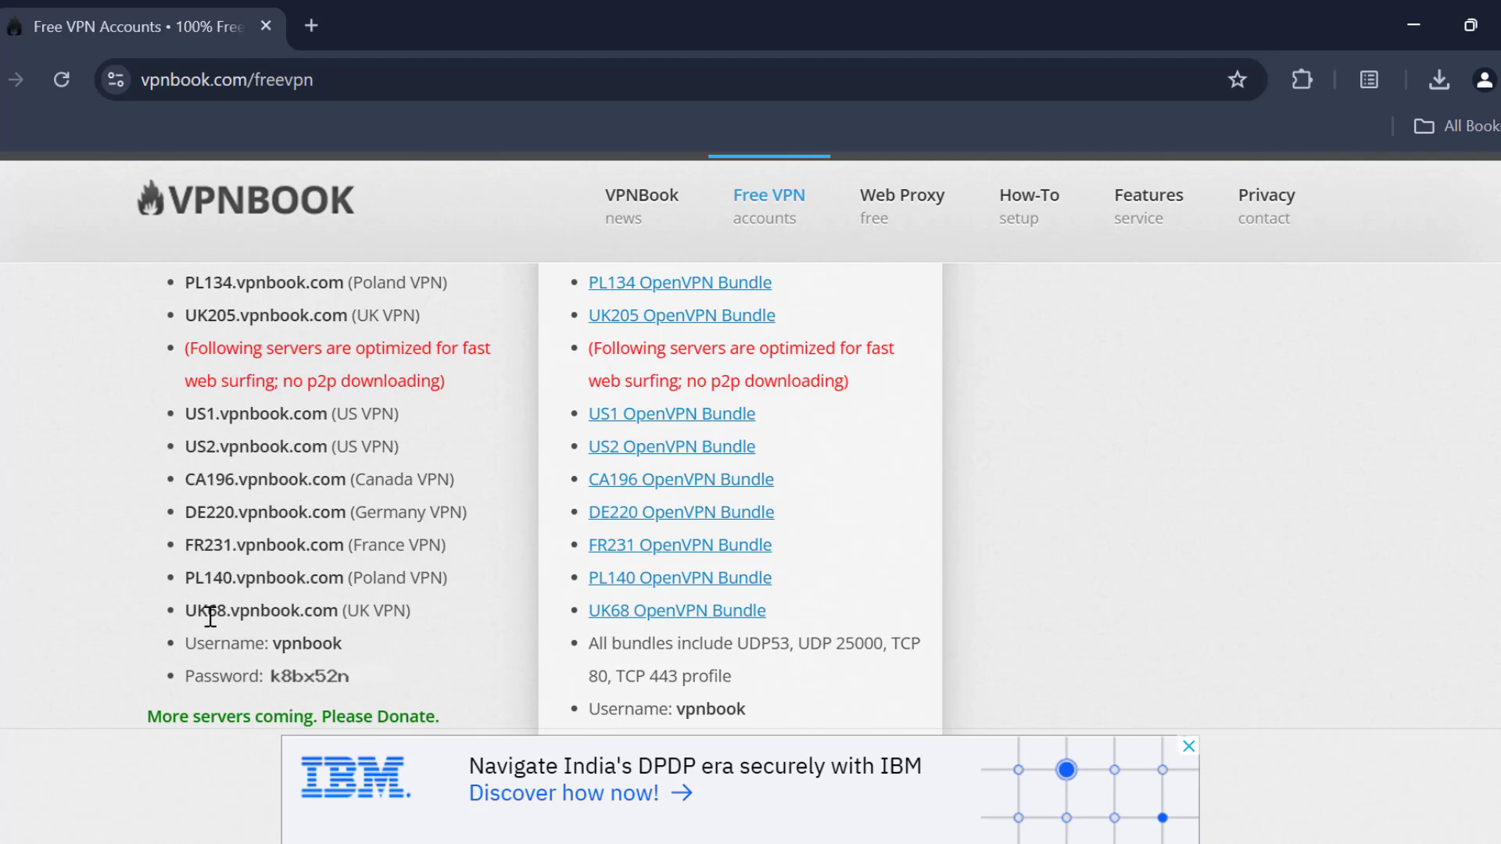
drag(188, 611, 340, 611)
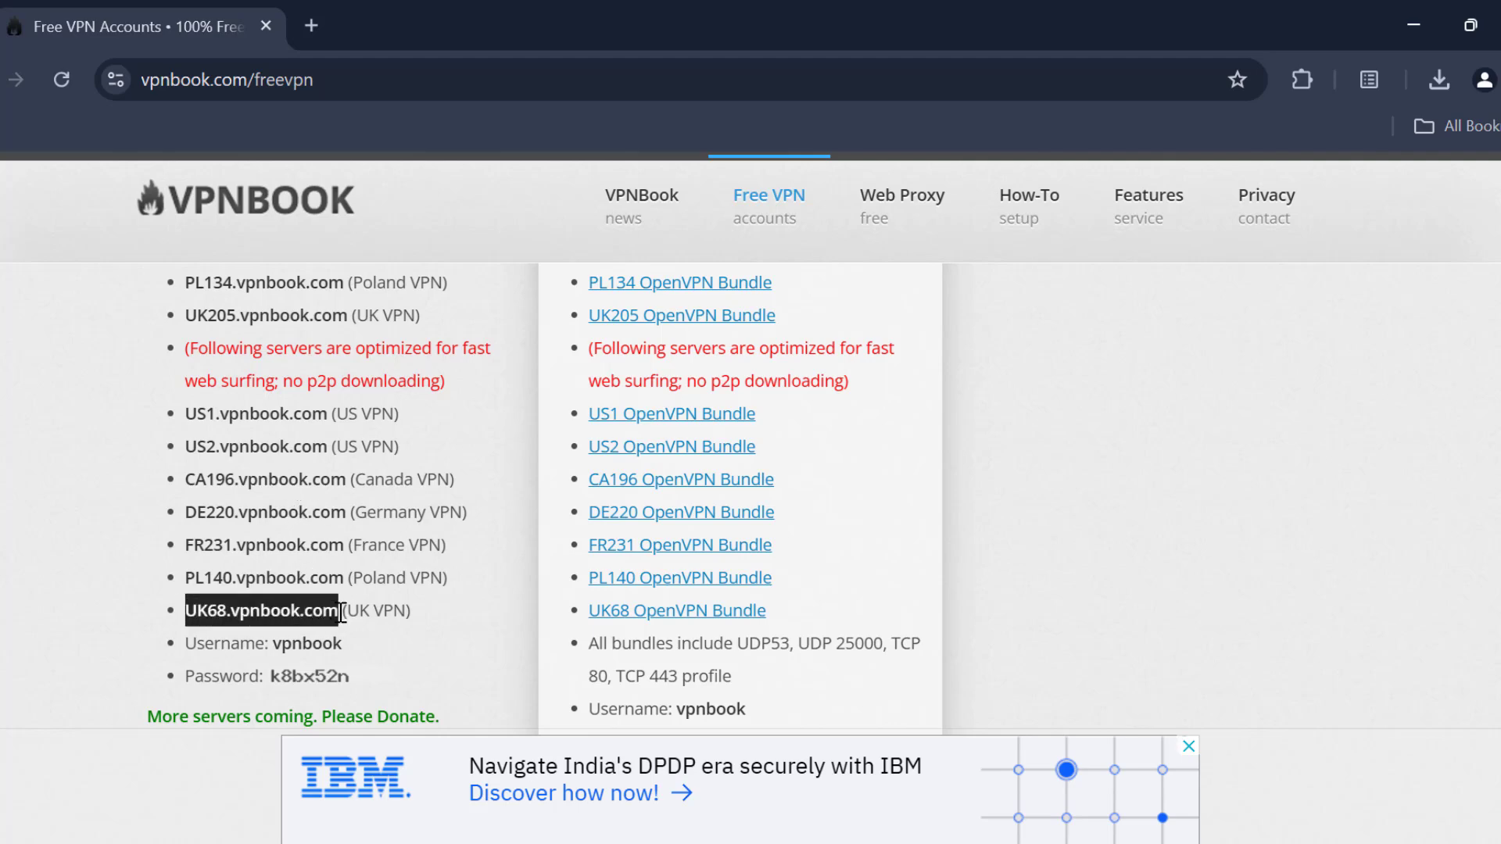
right_click(251, 616)
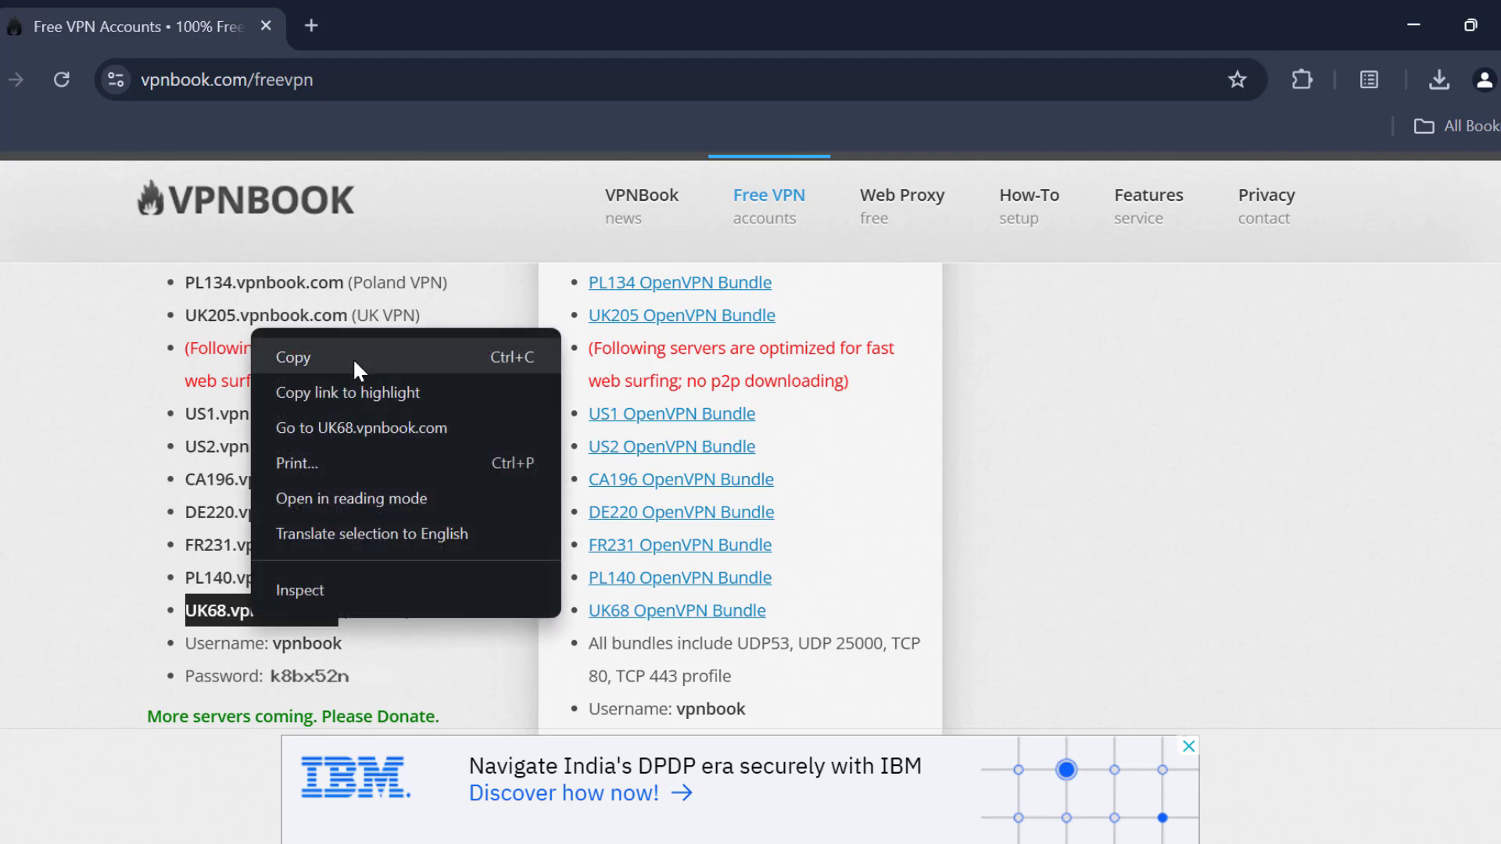
click(308, 360)
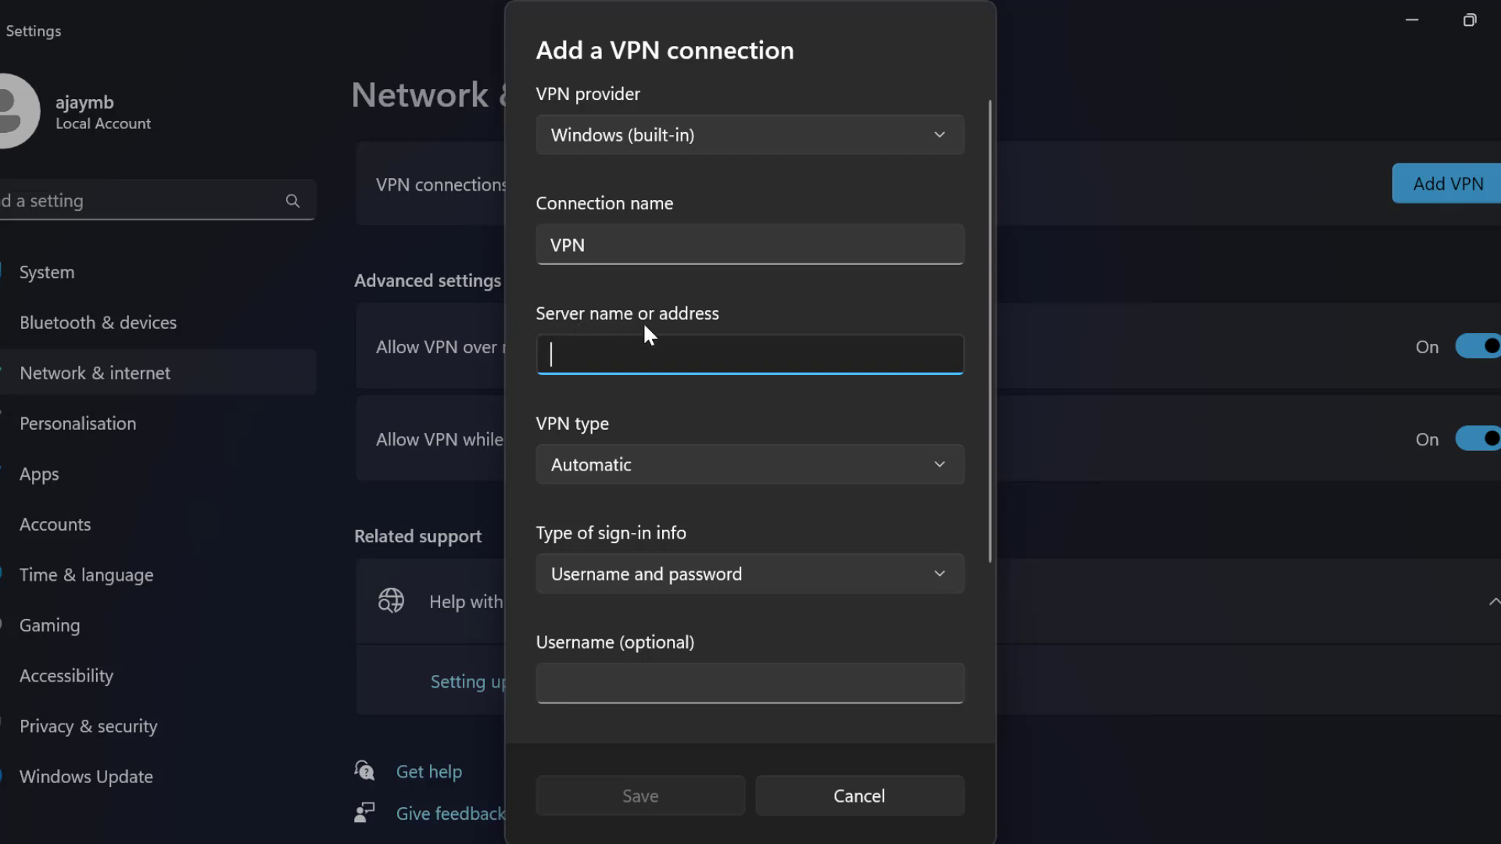
- Paste UK68.vpnbook.com into the connection's Server name or address field
right_click(622, 352)
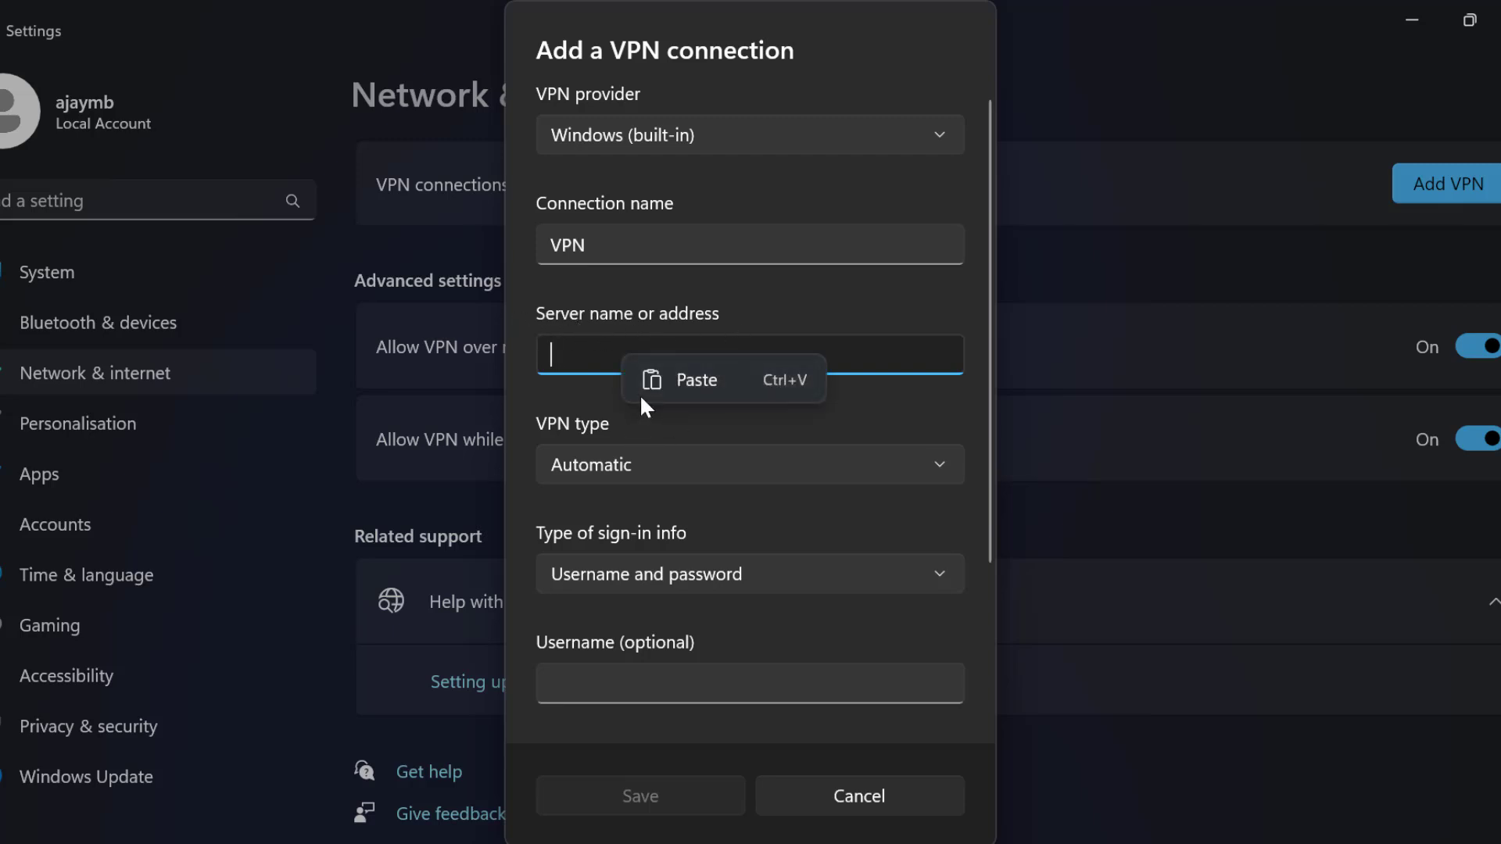
click(688, 392)
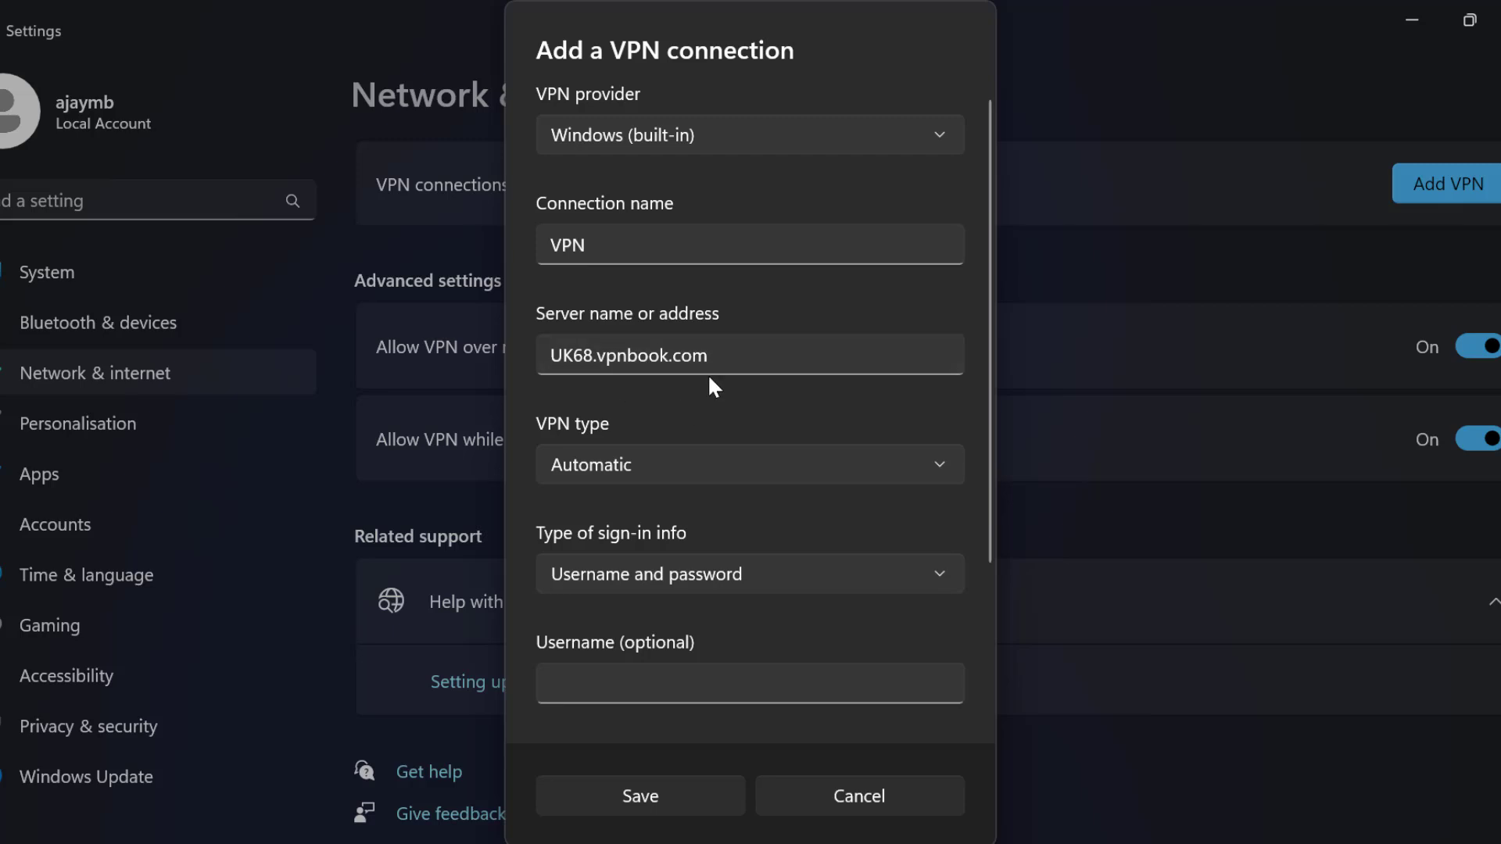
- Set VPN type to Point to Point Tunnelling Protocol (PPTP) with username-and-password sign-in
click(644, 467)
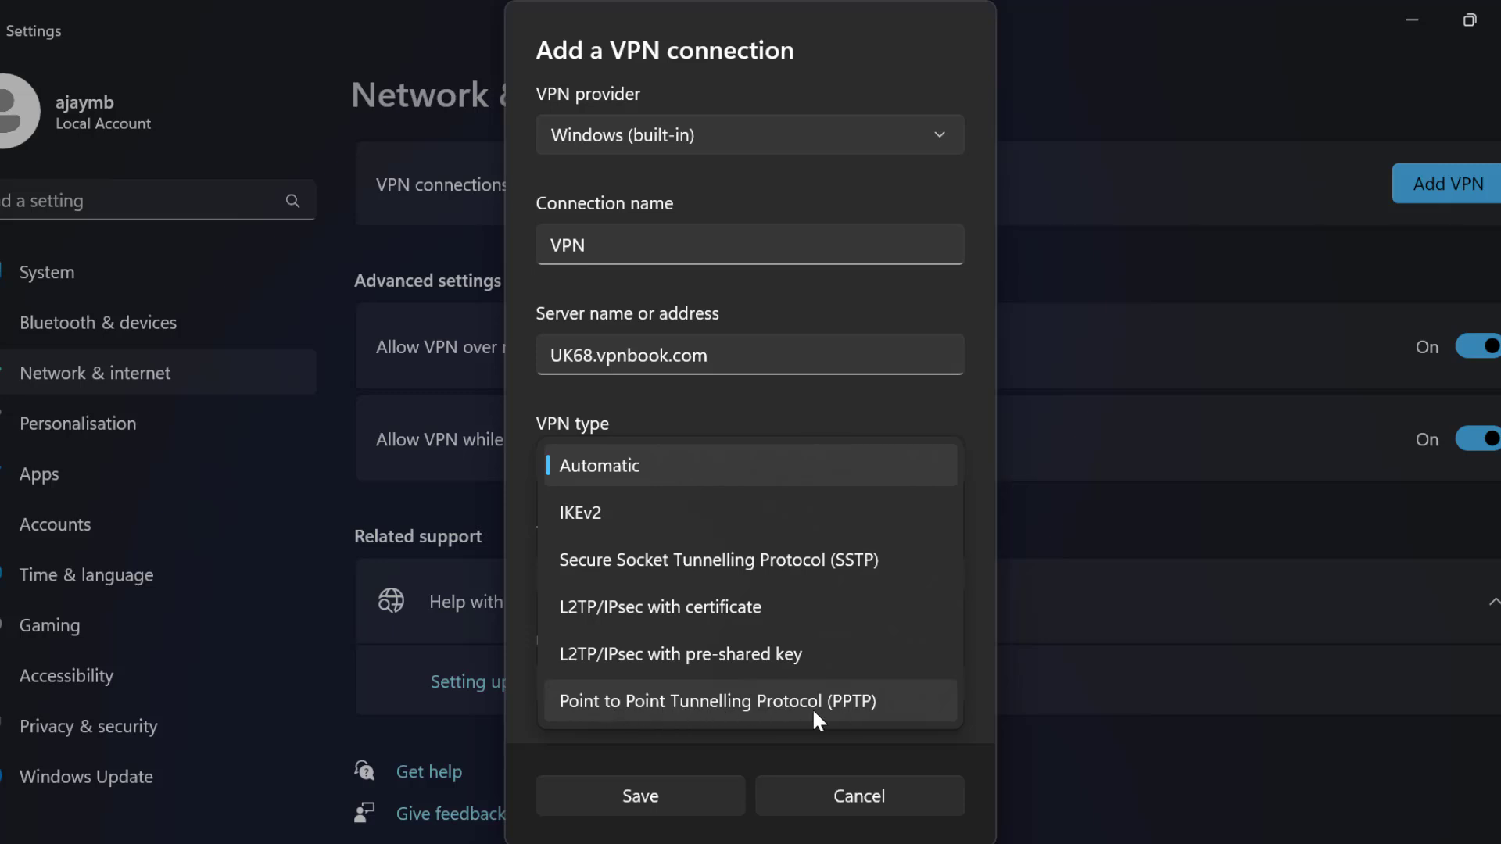
click(833, 705)
scroll(696, 494, down, 1)
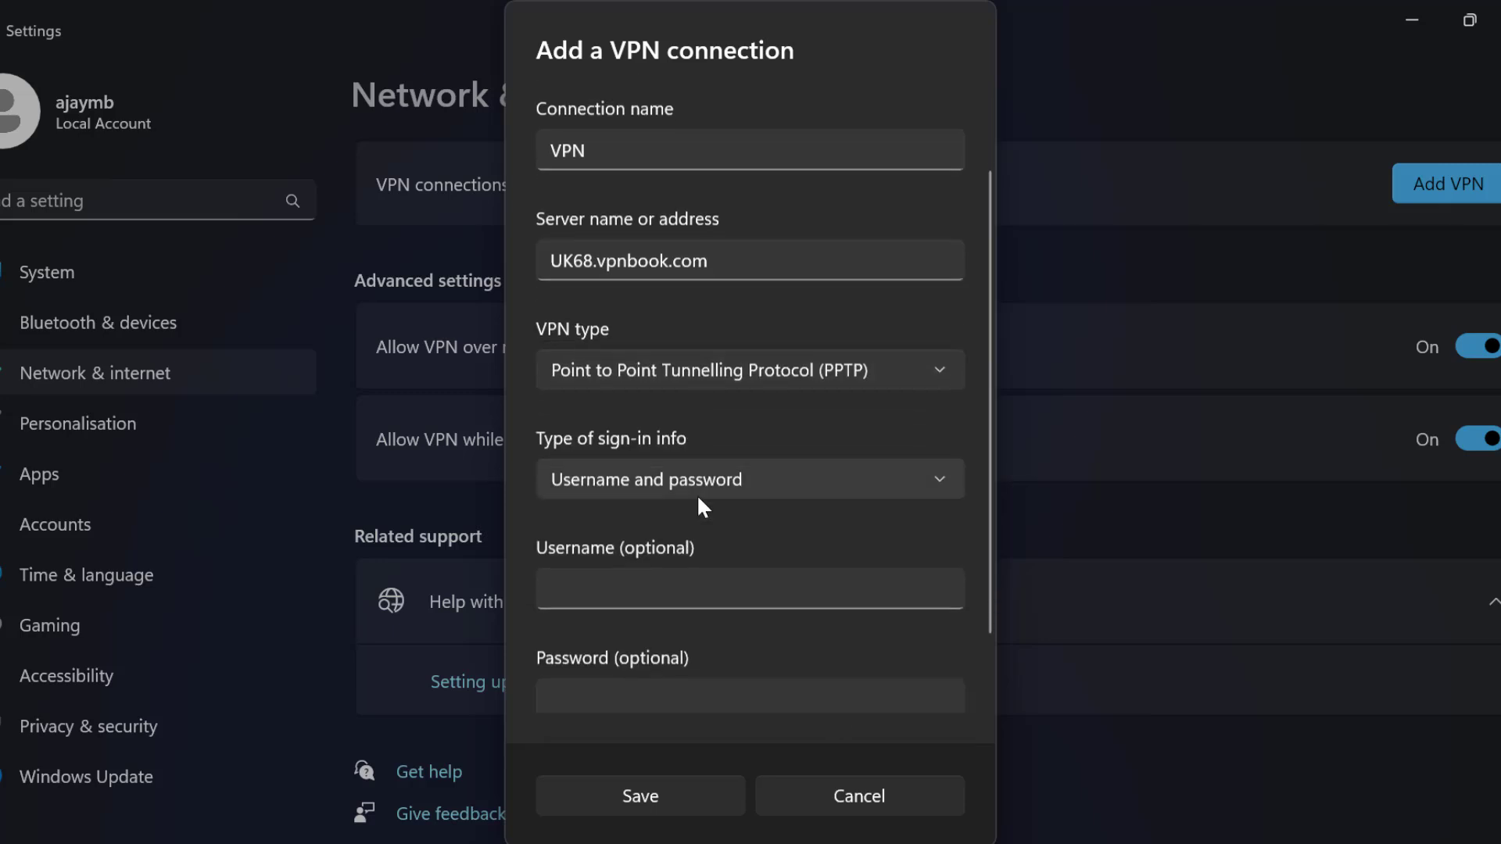
scroll(577, 451, down, 1)
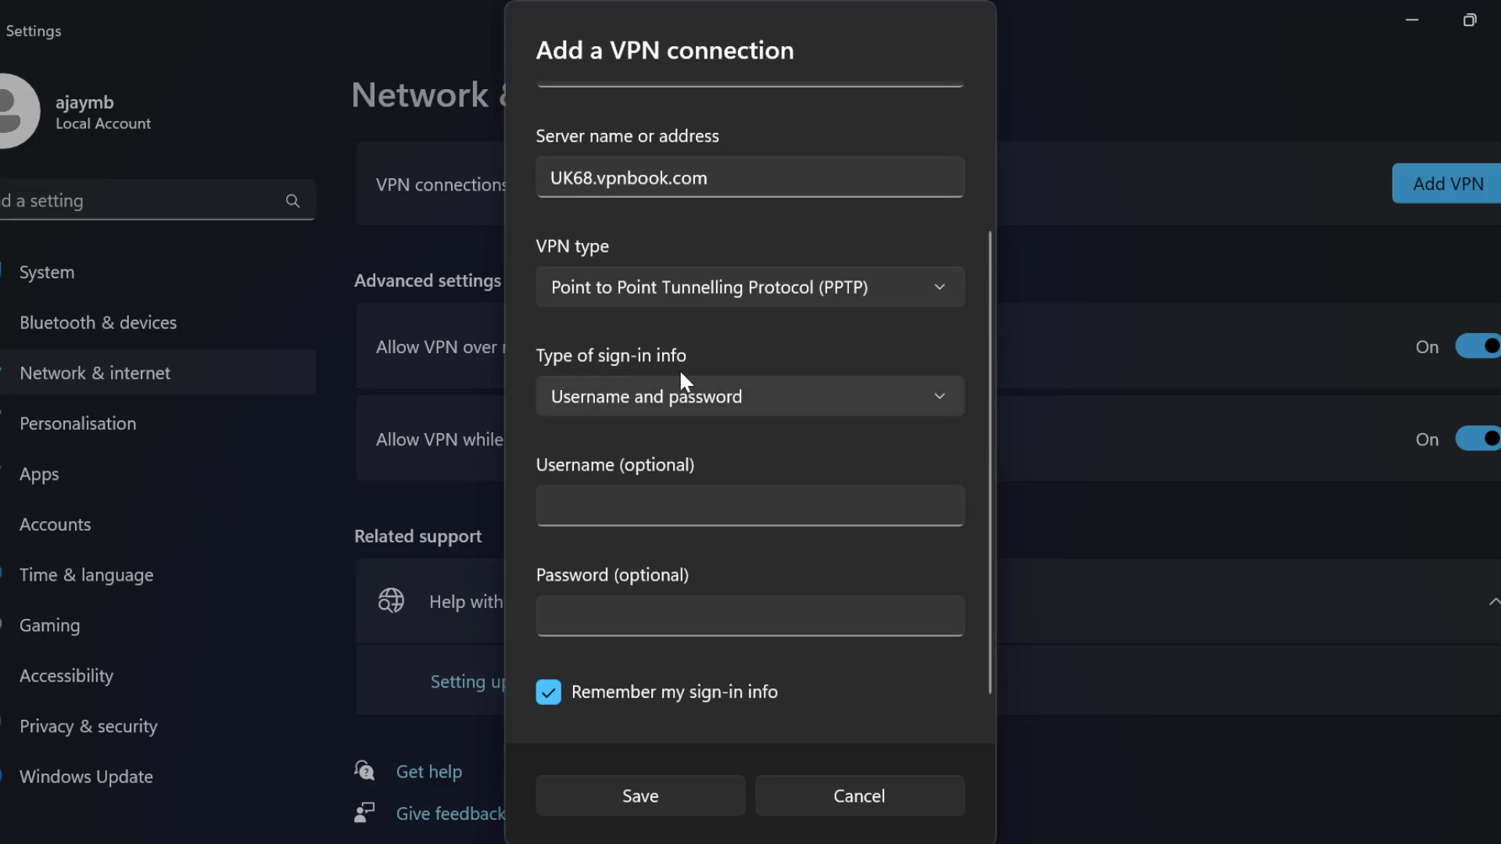
click(744, 397)
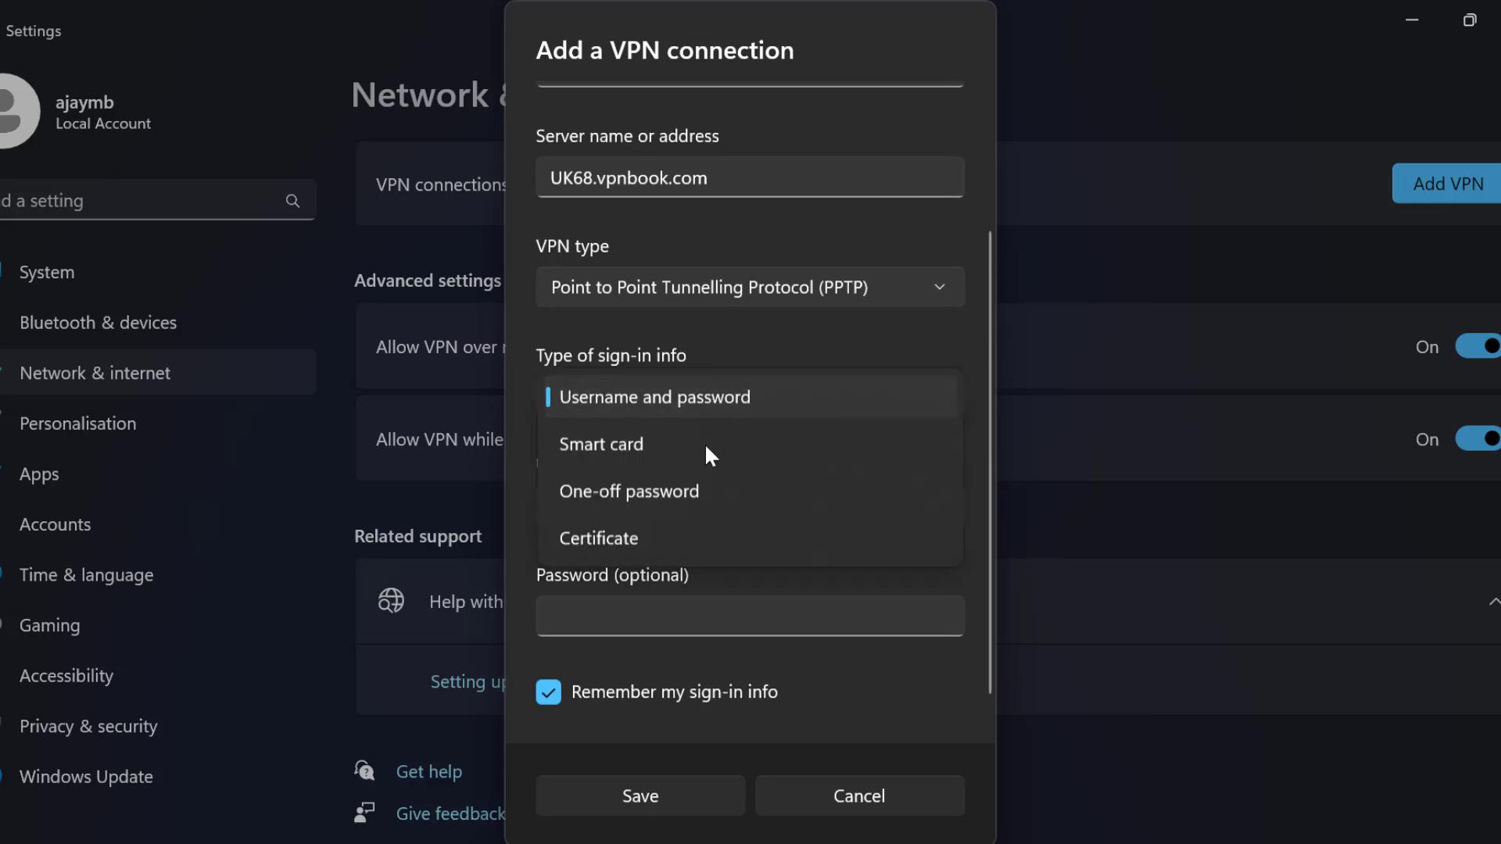
click(780, 396)
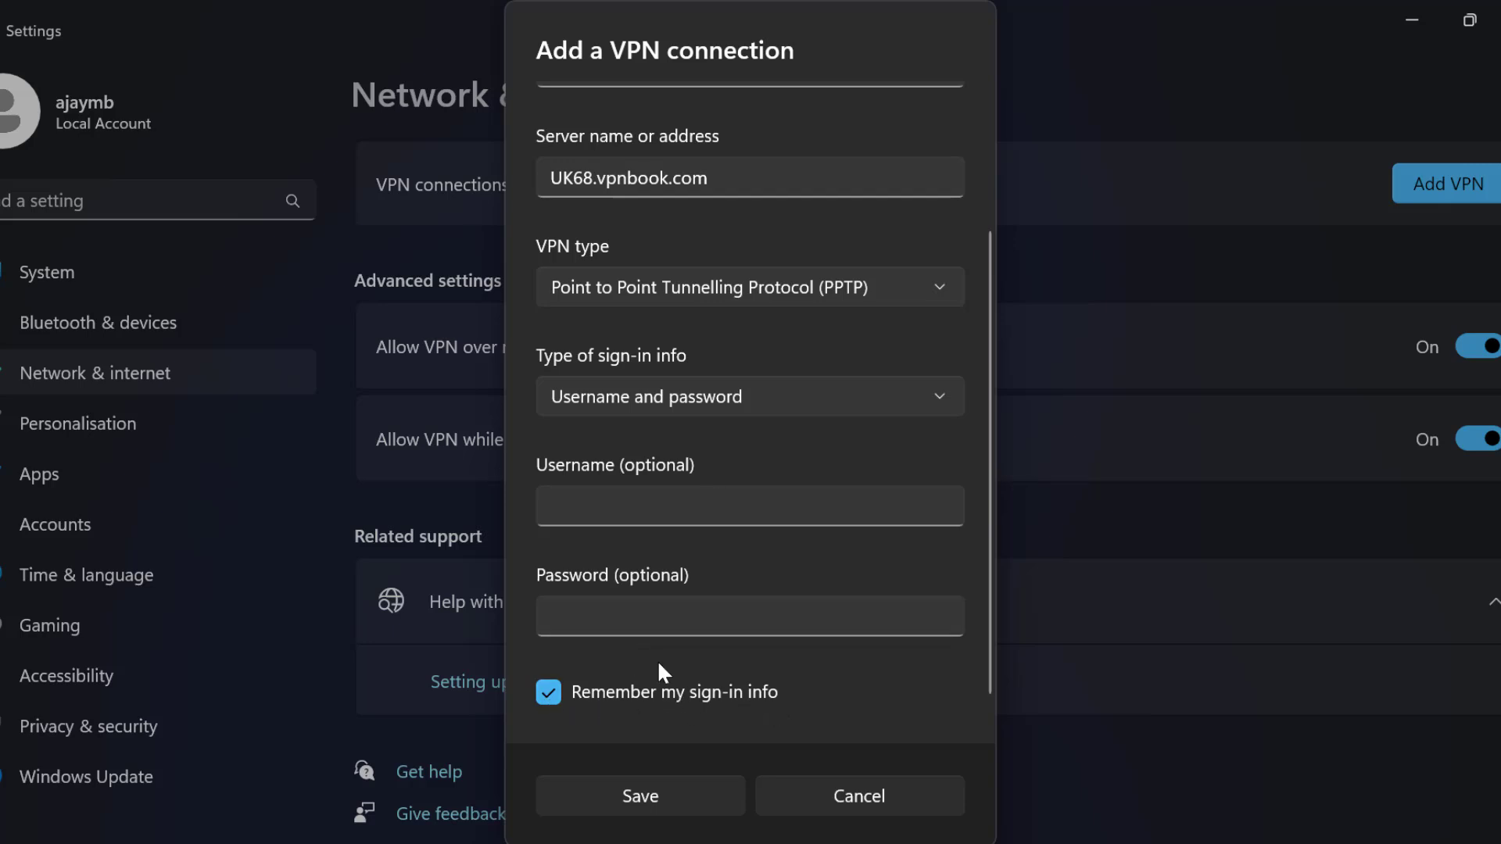
- Copy the username vpnbook from the VPNBook page in Chrome
click(616, 505)
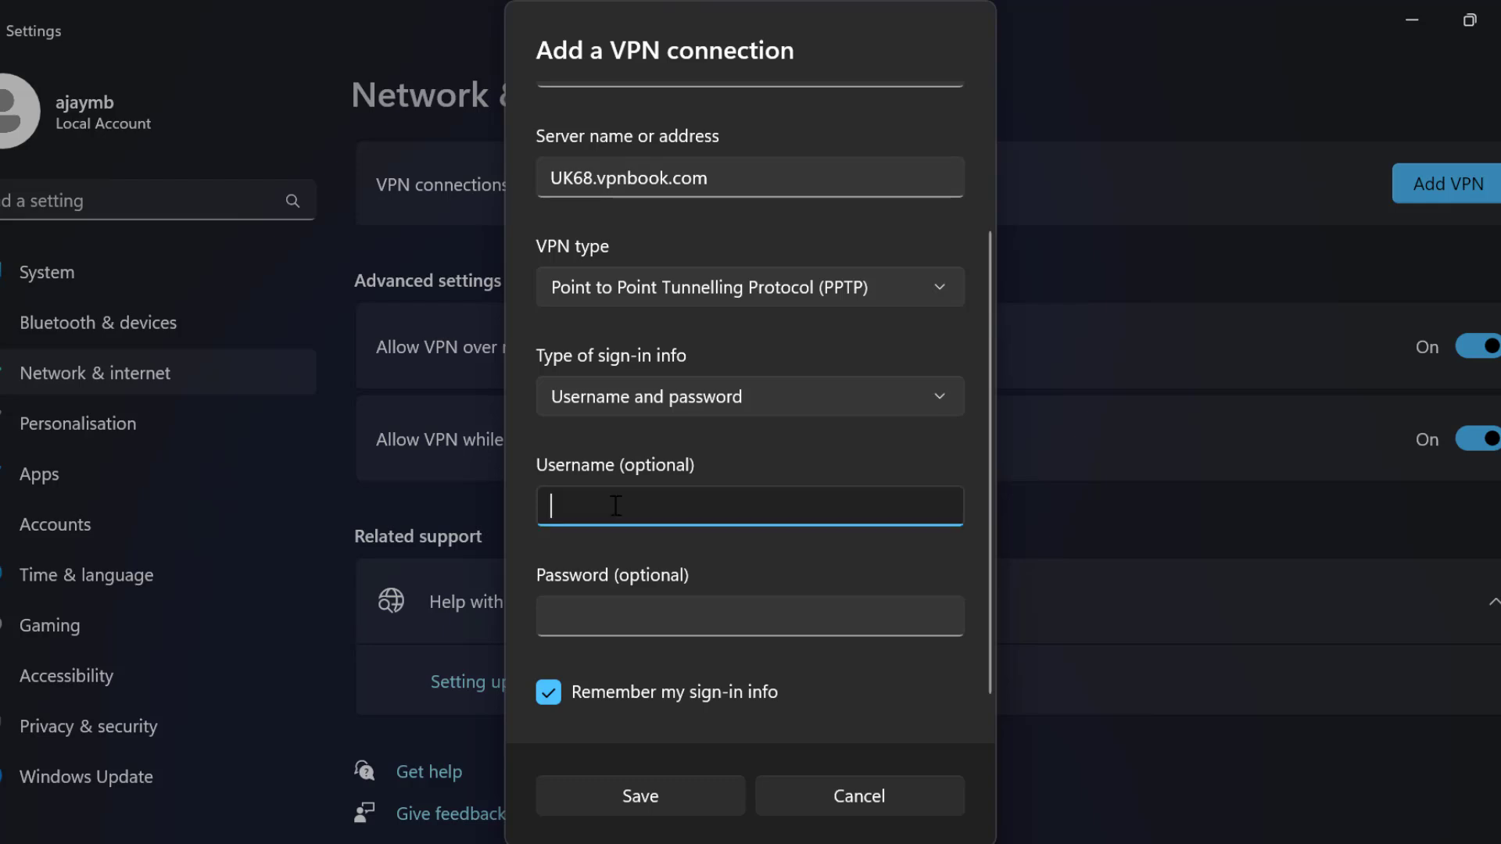
key(alt+Tab)
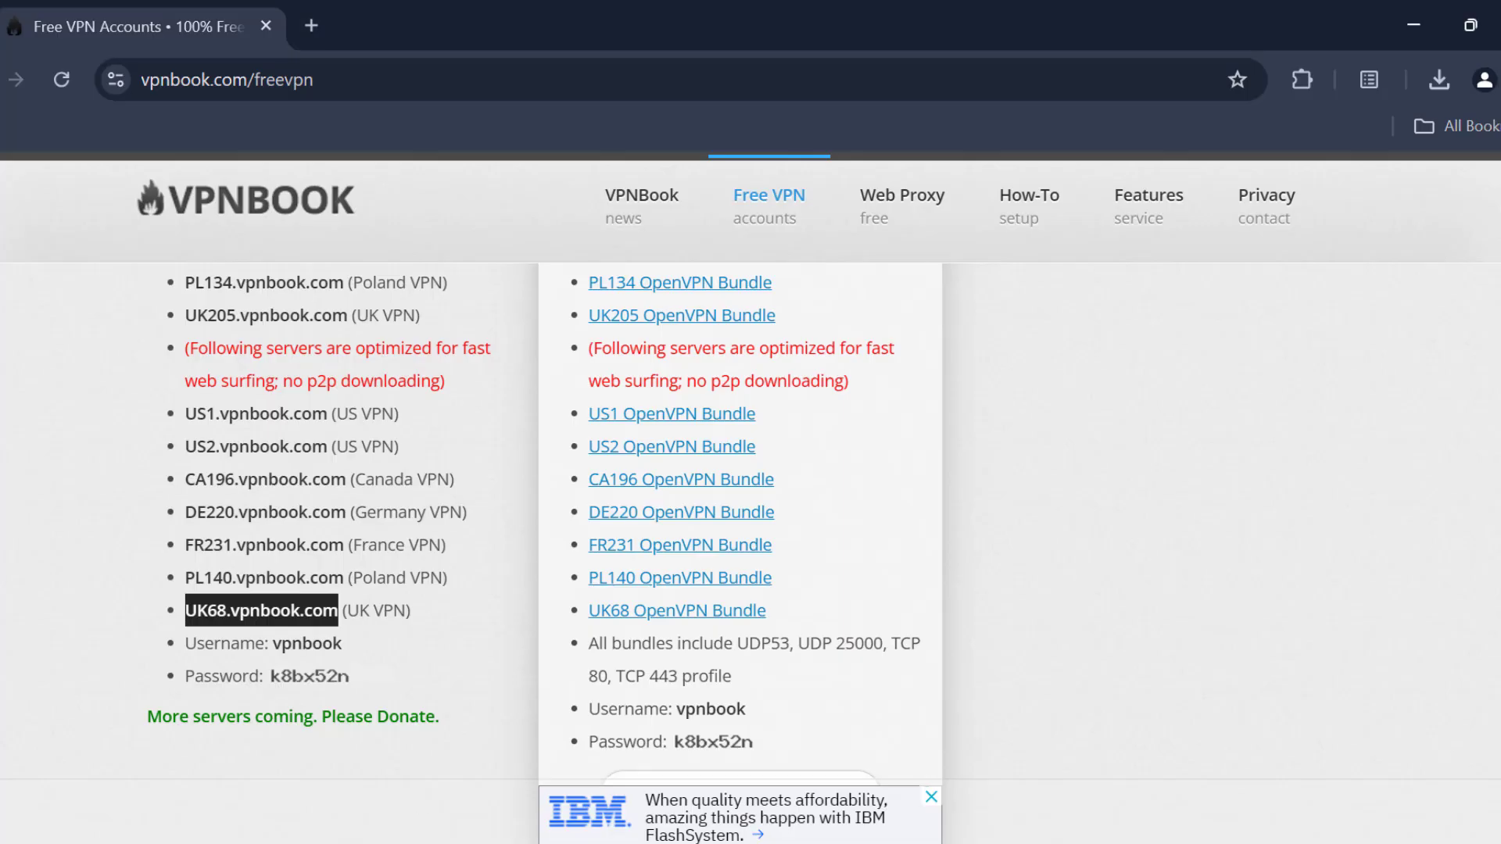
drag(272, 644, 352, 651)
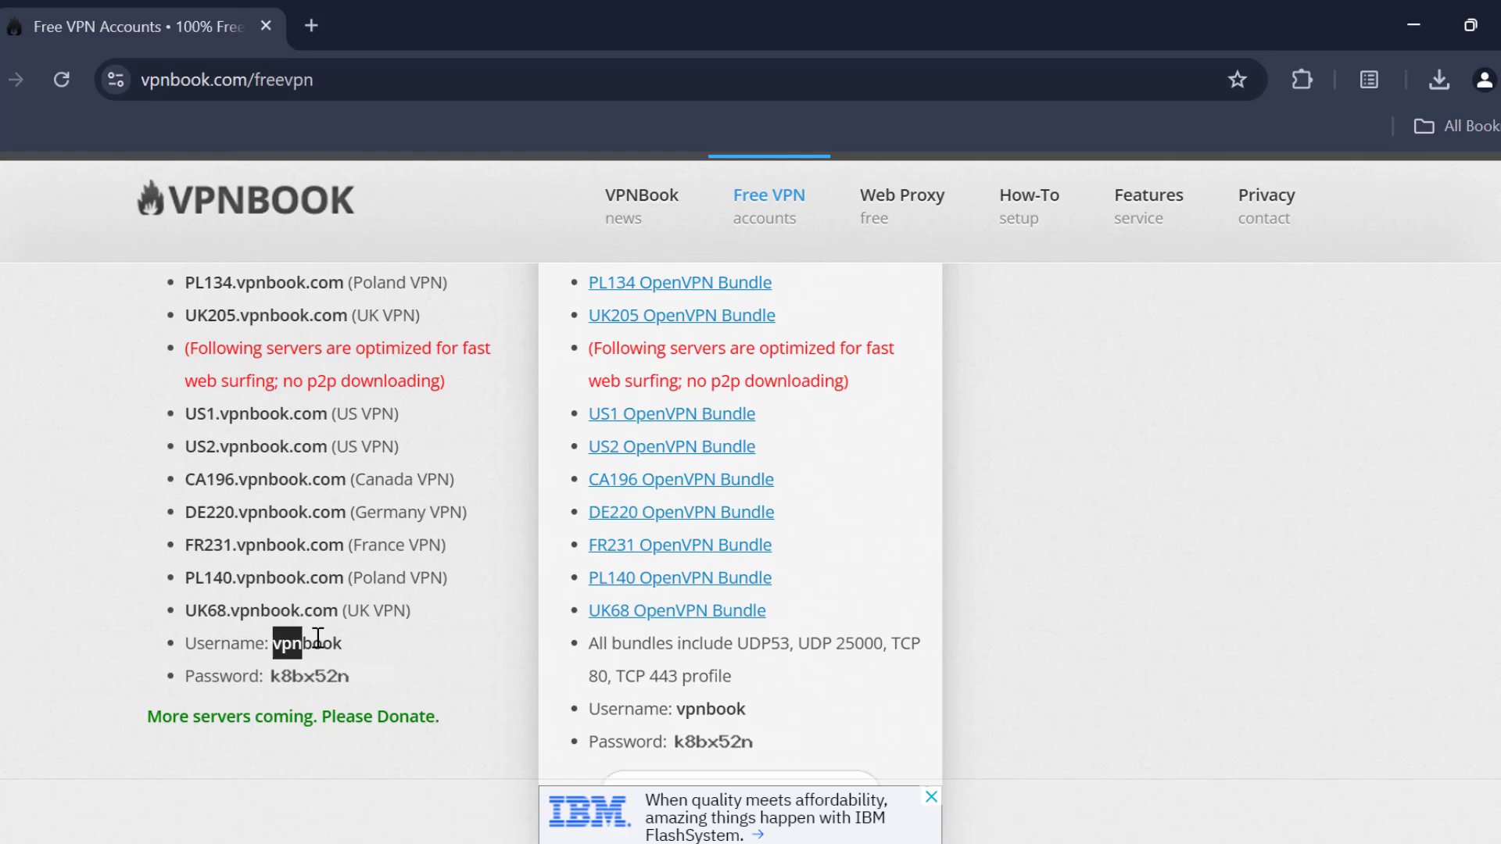
right_click(351, 652)
click(369, 378)
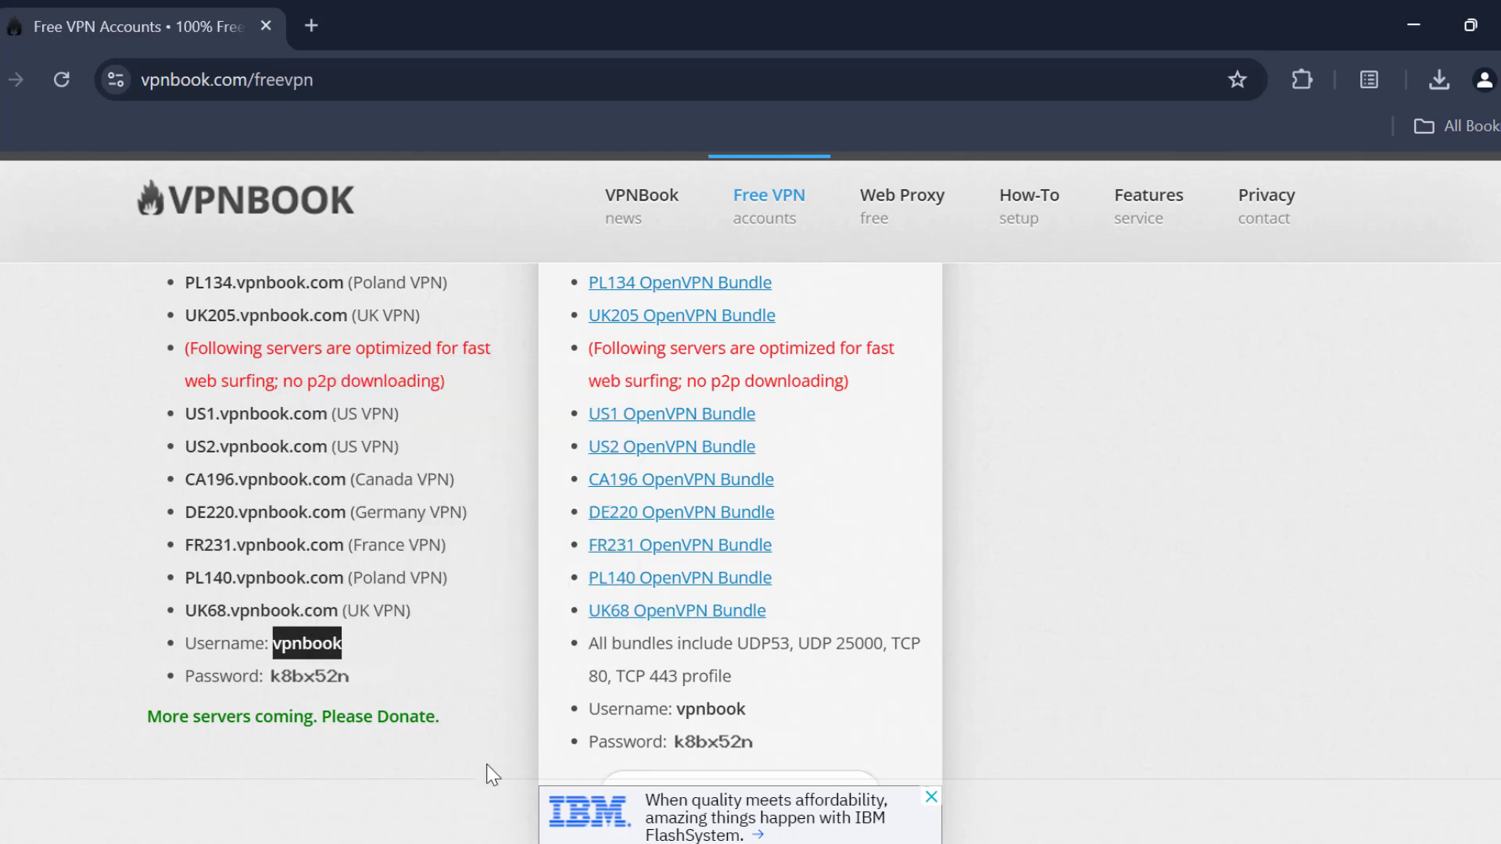
- Paste vpnbook into the connection's Username field
key(alt+Tab)
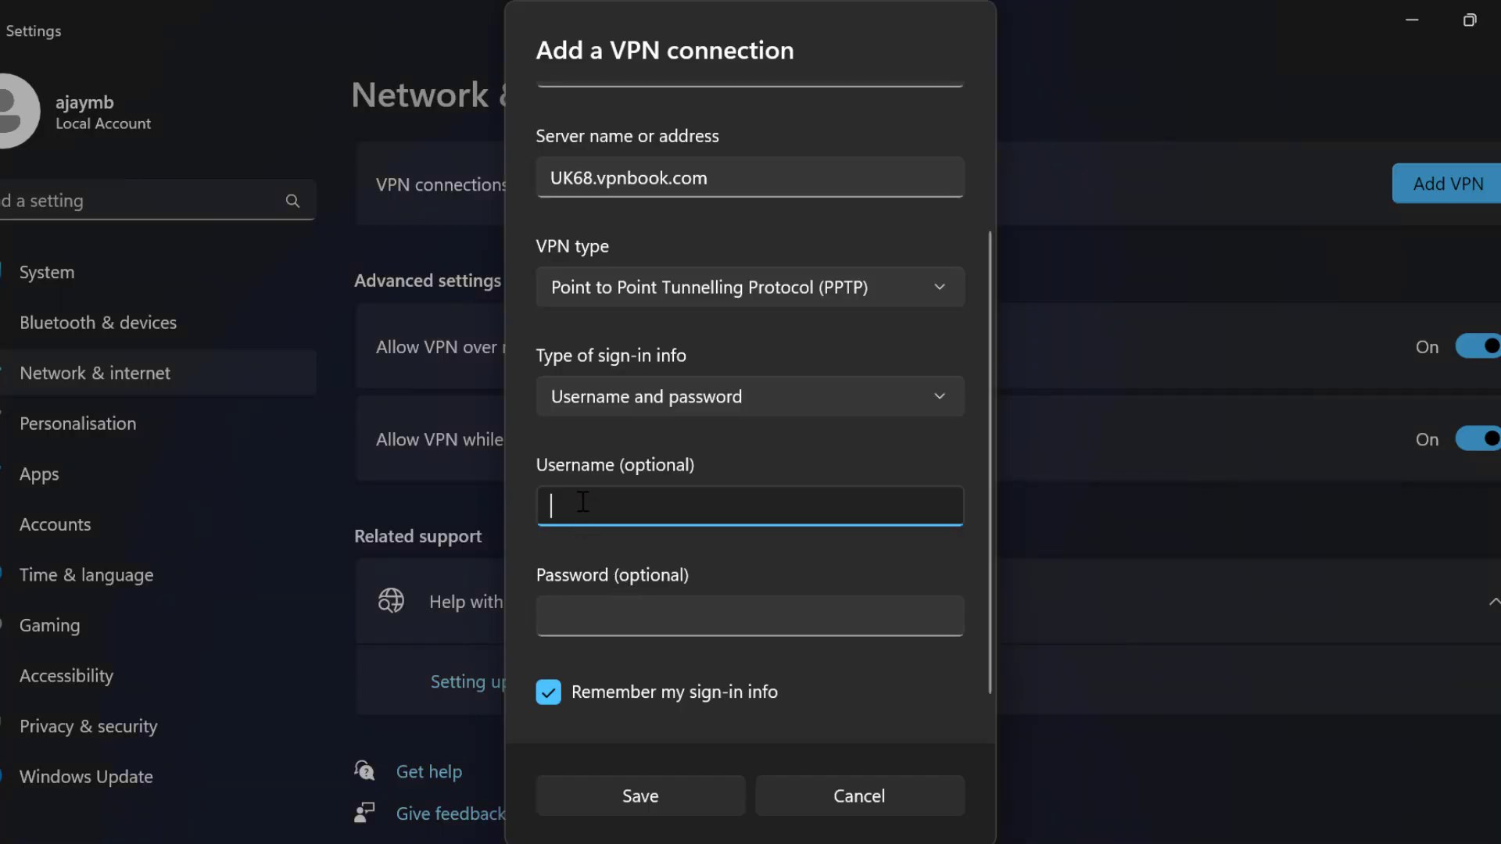
right_click(581, 509)
click(643, 530)
click(621, 618)
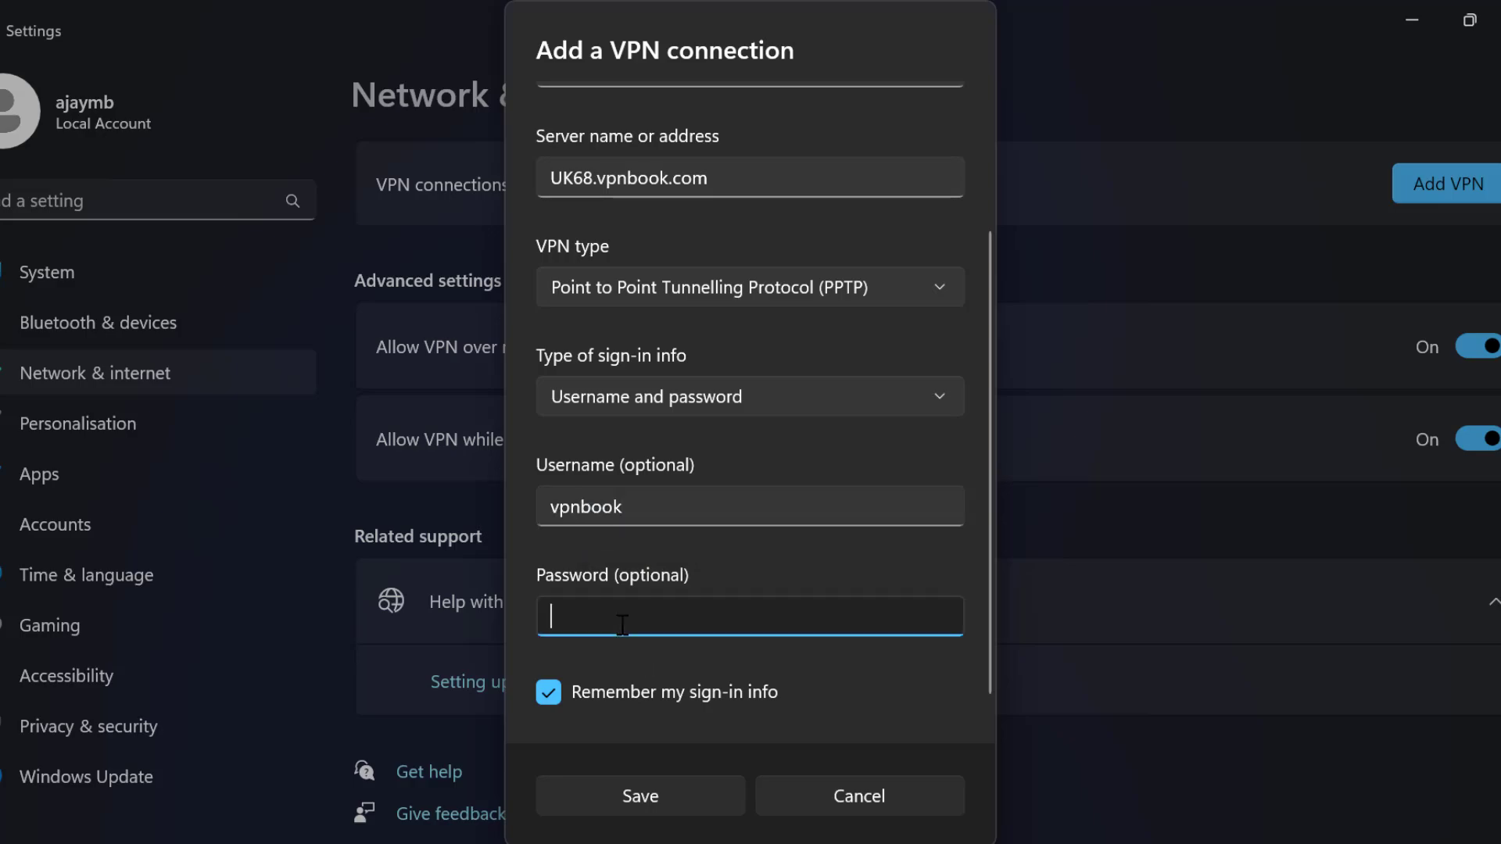
key(alt+Tab)
mouse_move(273, 675)
mouse_down()
mouse_move(337, 675)
mouse_move(318, 700)
mouse_up()
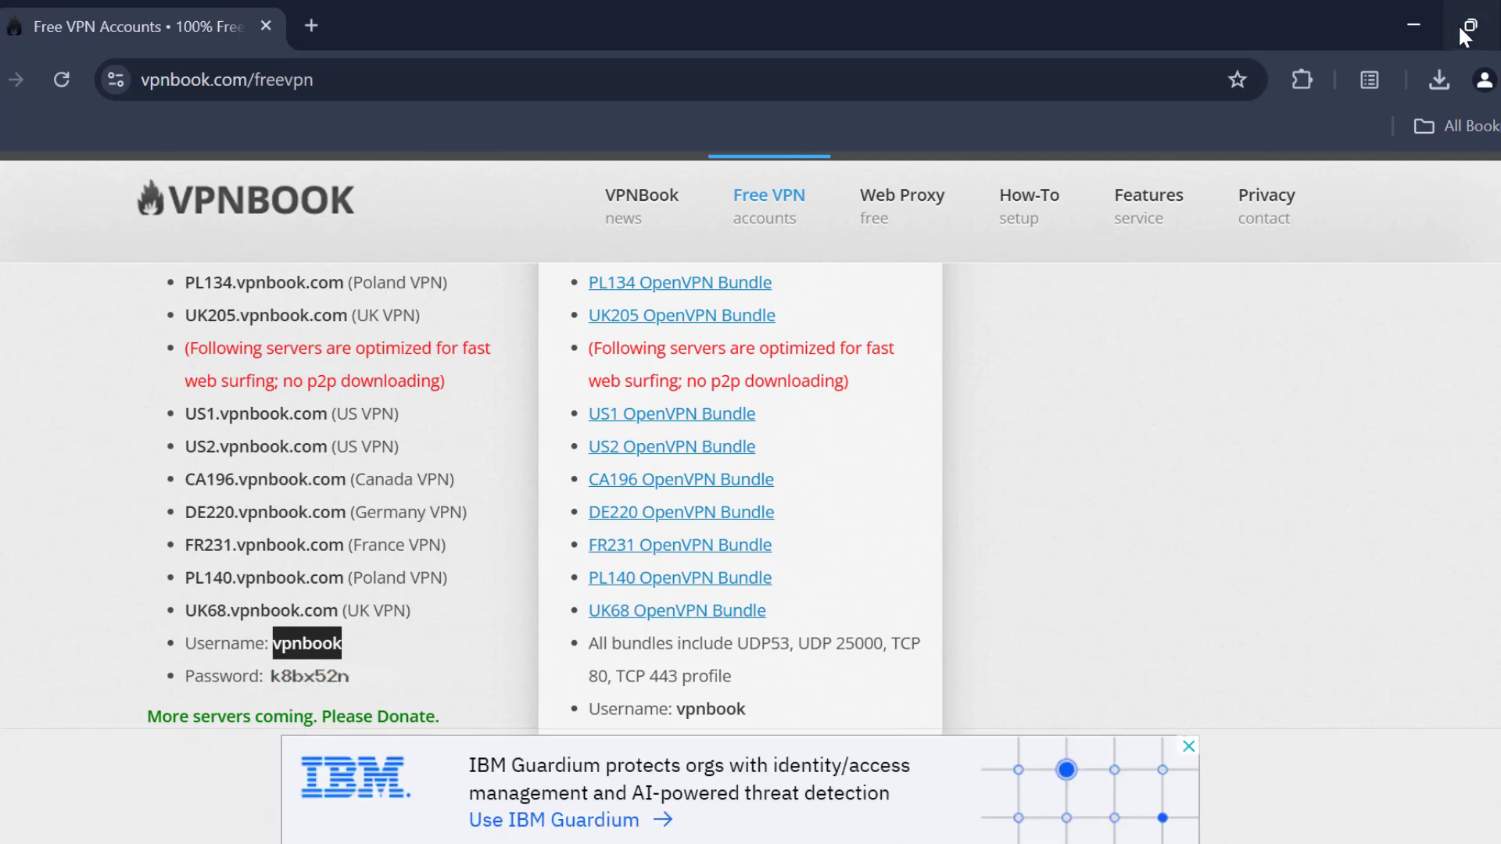
mouse_move(1471, 25)
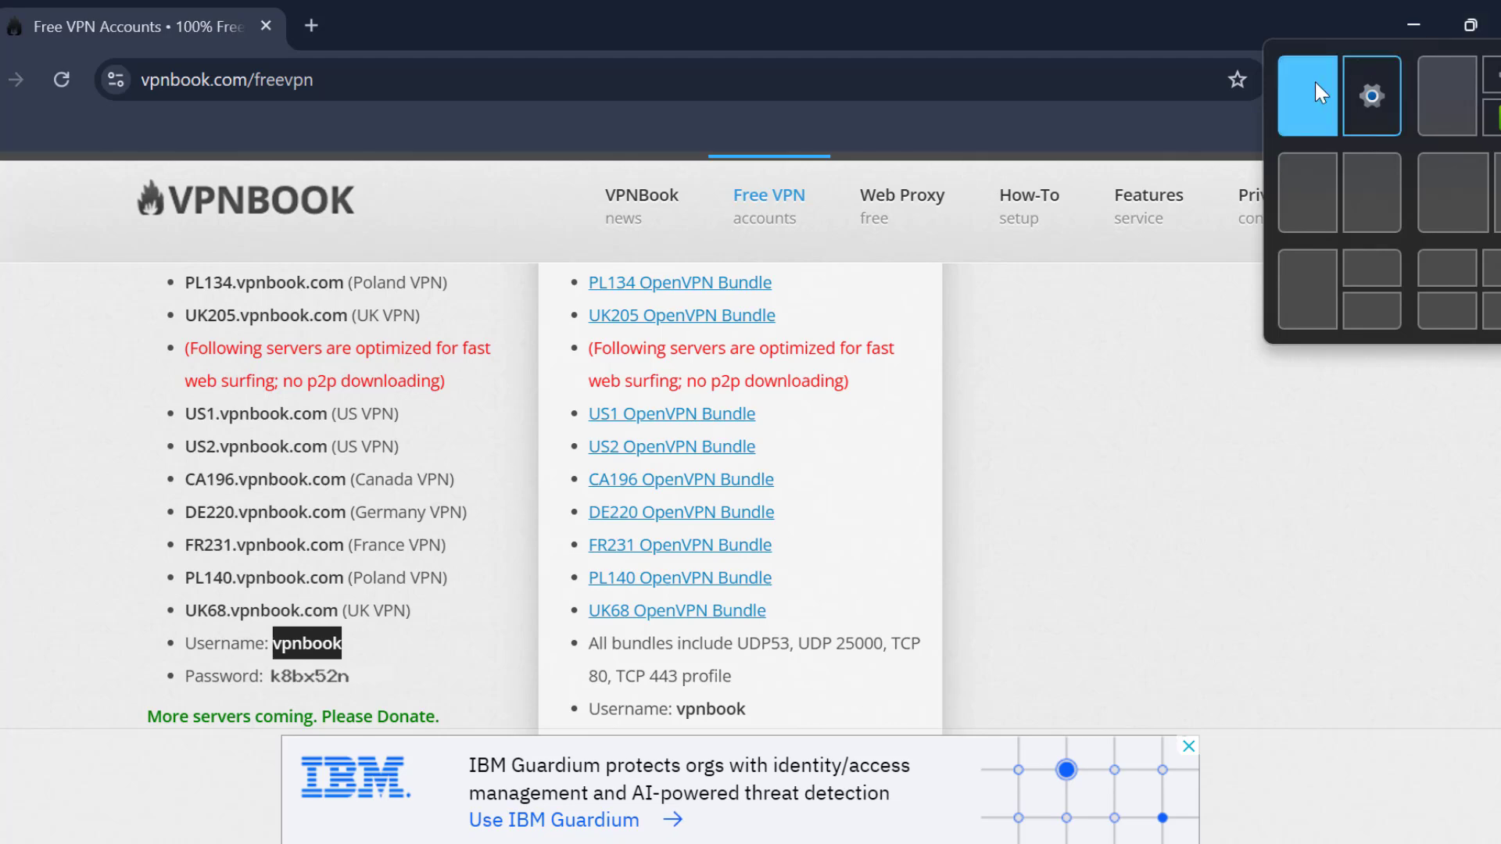
click(1315, 81)
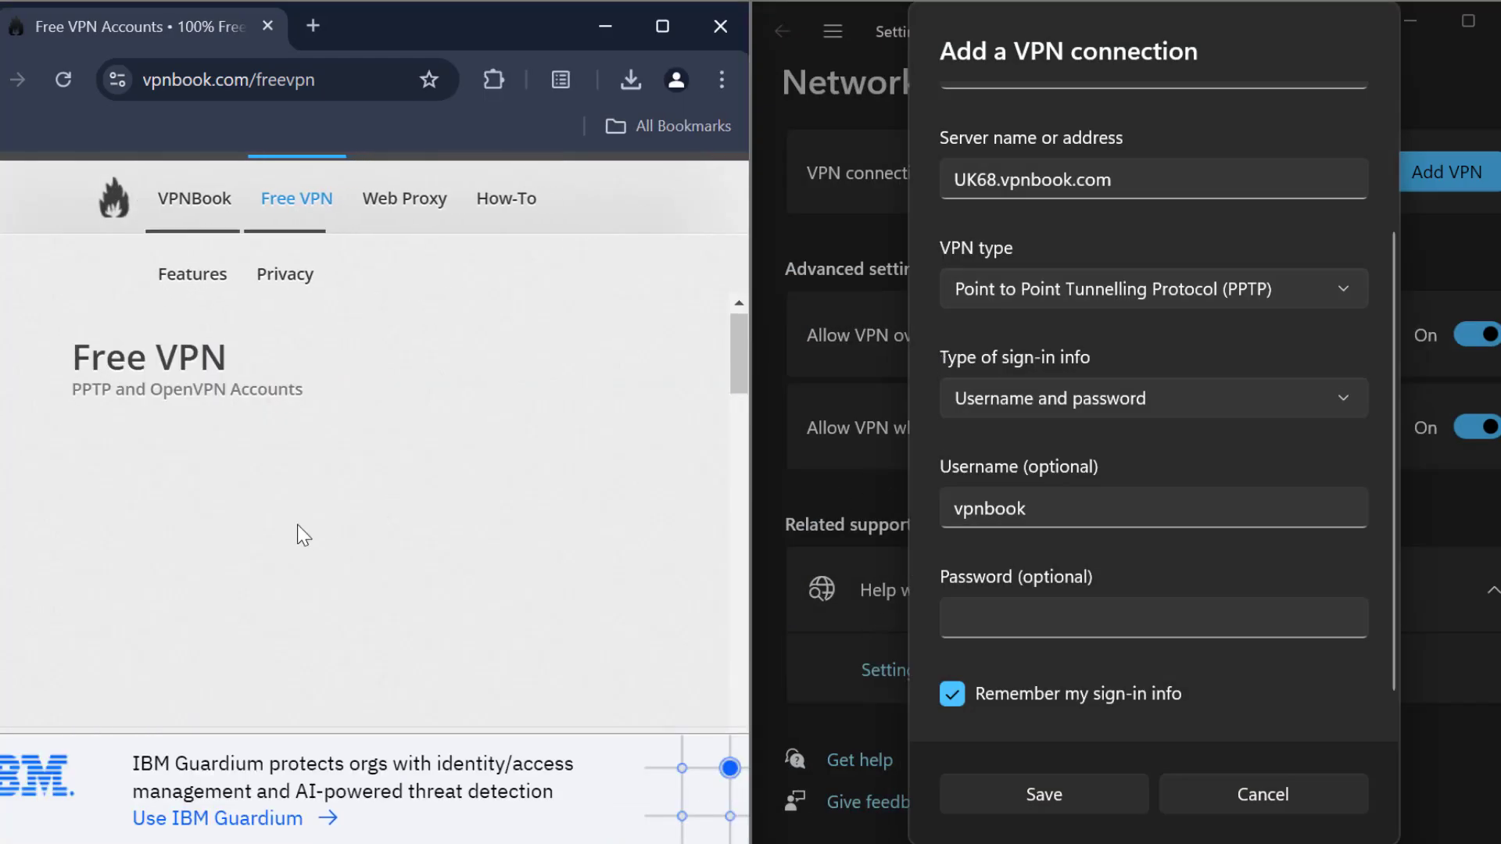
scroll(302, 528, down, 5)
scroll(295, 542, down, 4)
scroll(302, 543, down, 3)
scroll(270, 554, up, 2)
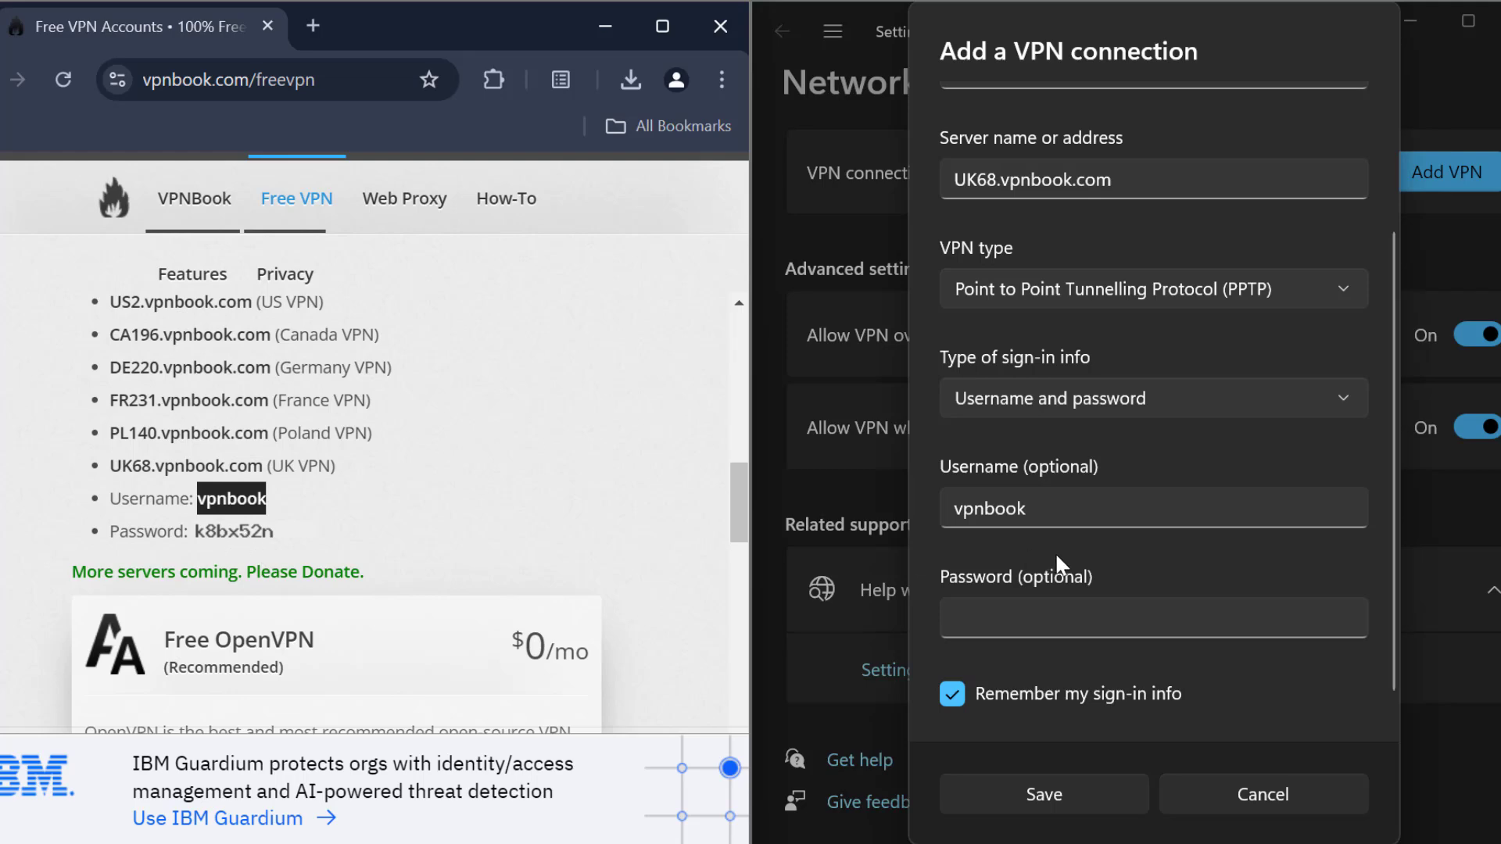
click(1050, 612)
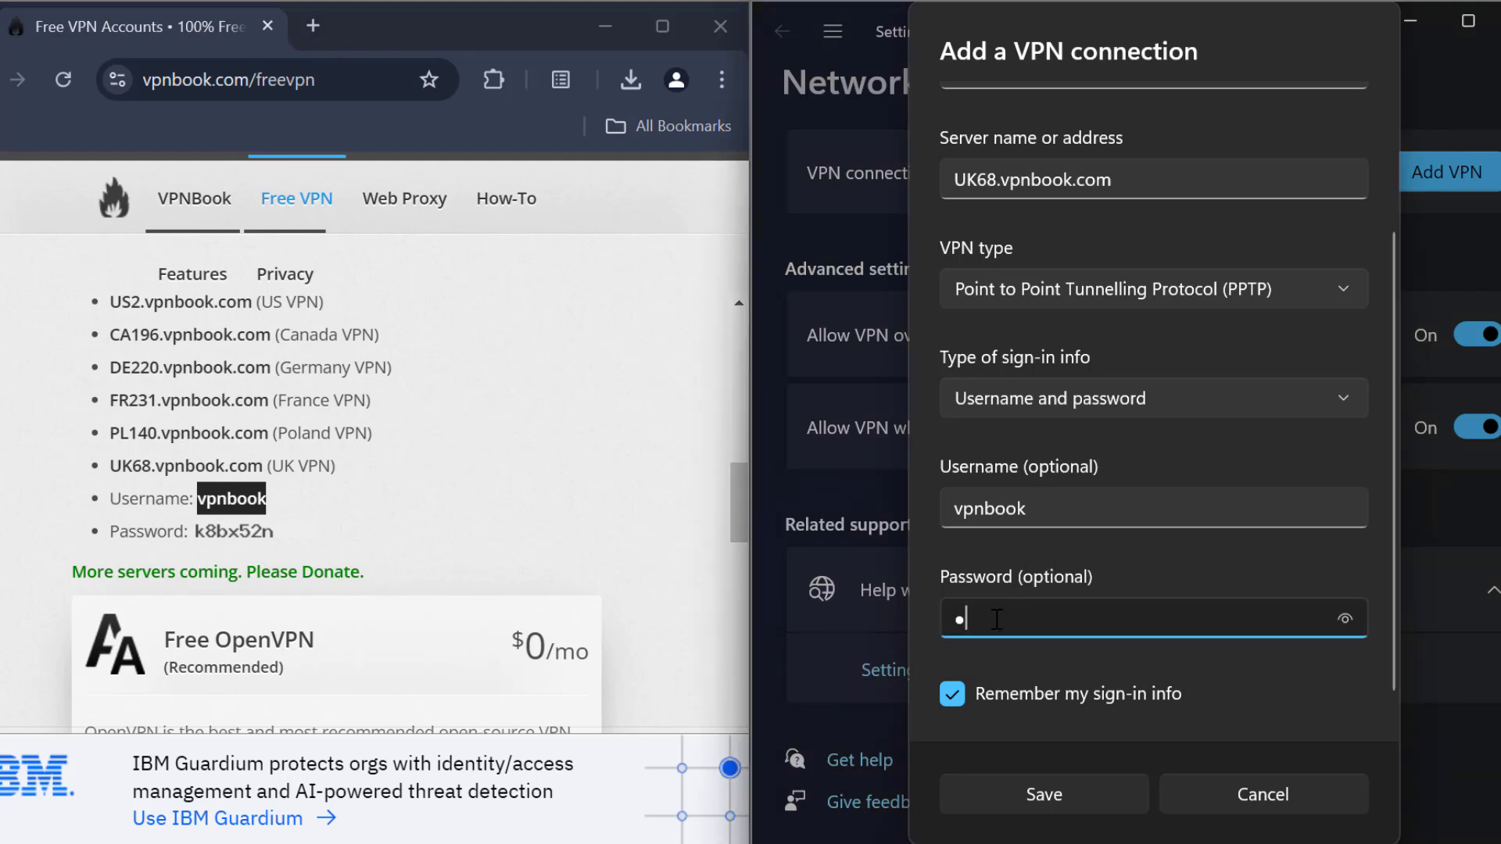
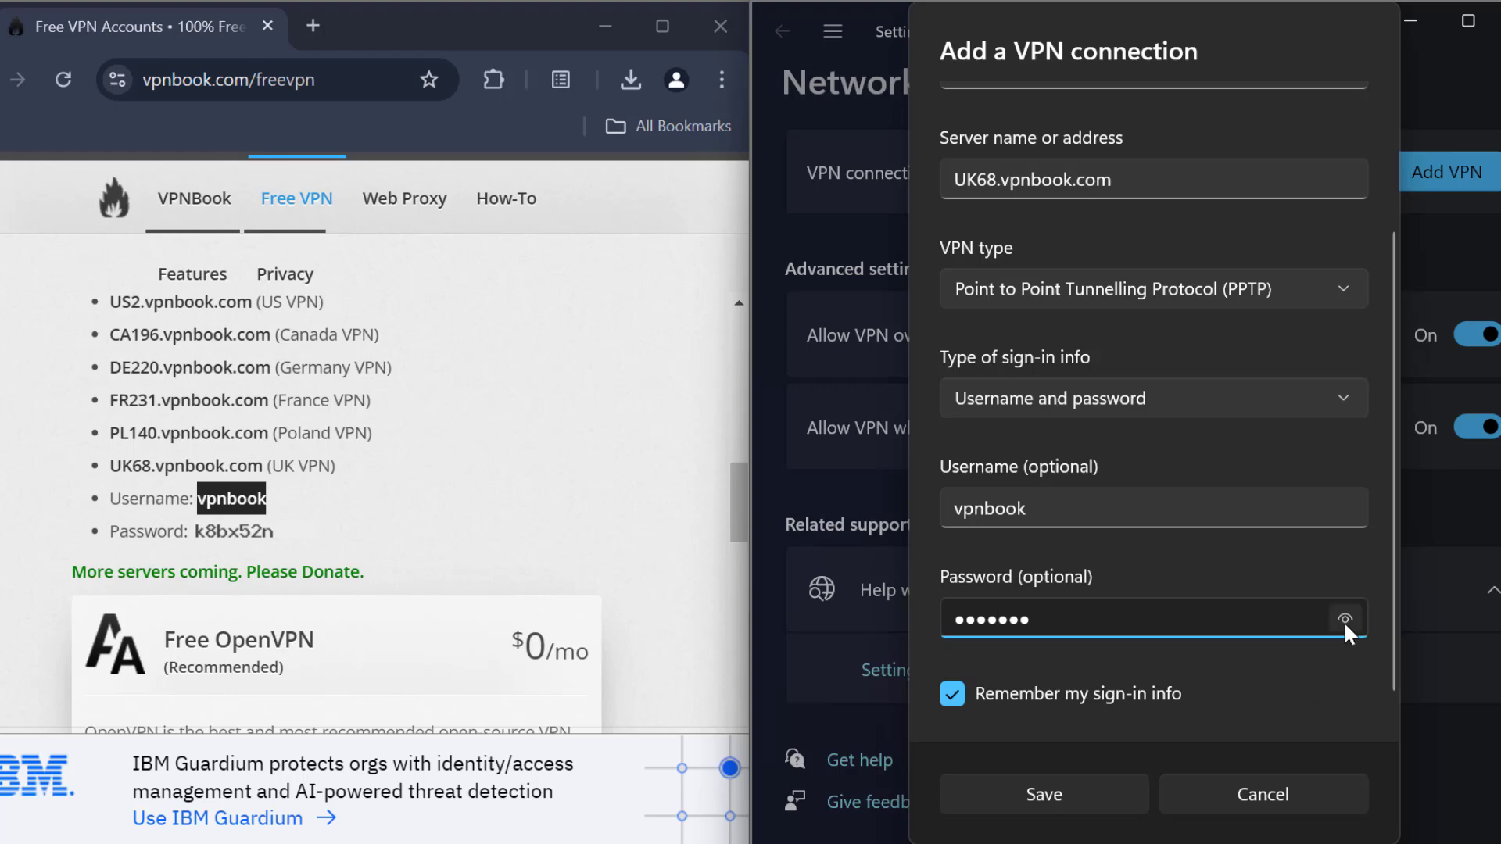
click(1347, 623)
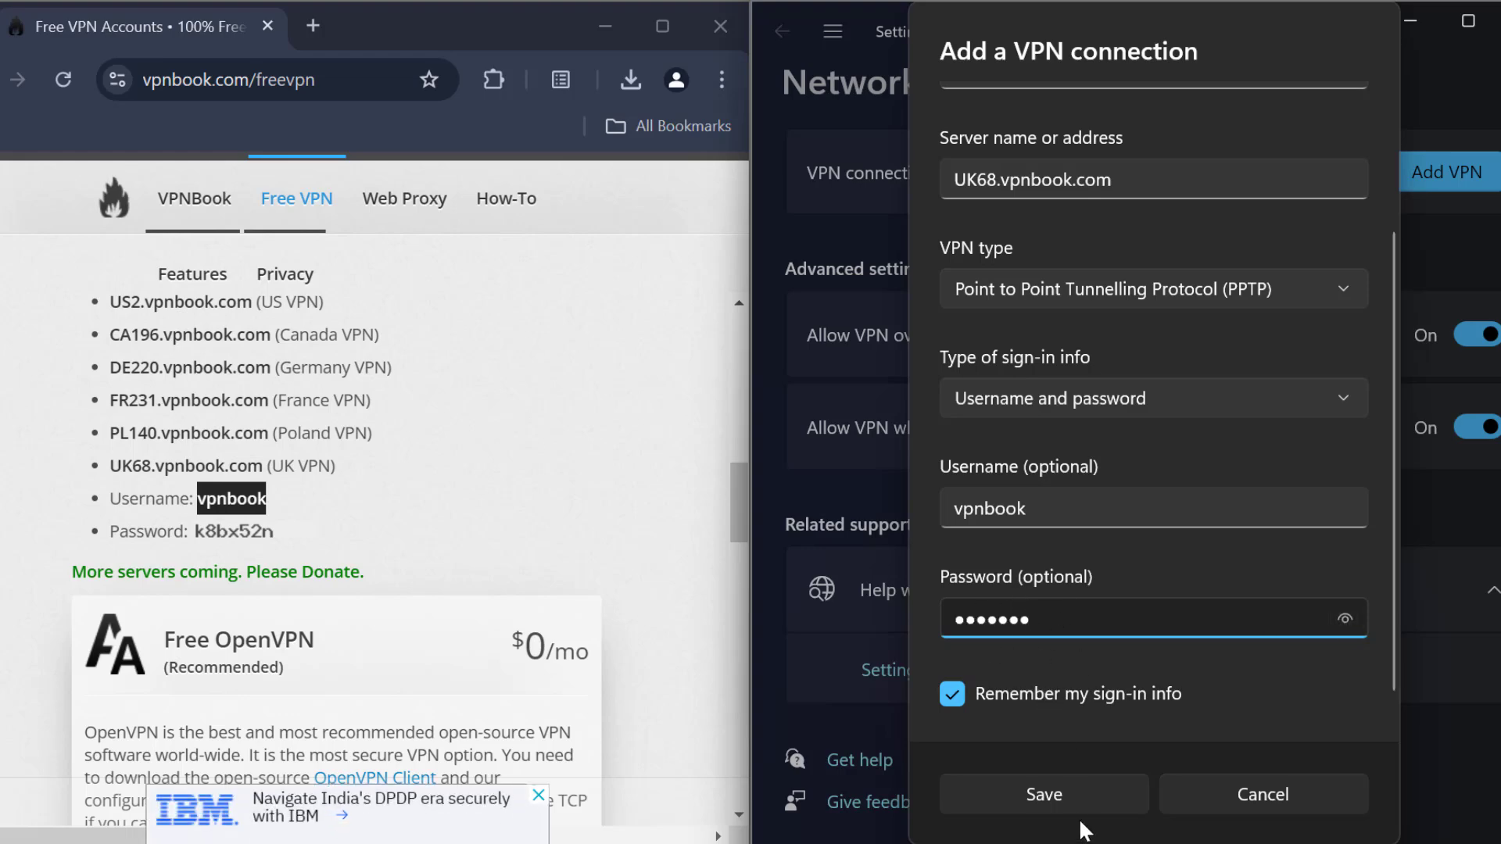
- Save the VPN connection, then connect to it and disconnect again
click(1077, 795)
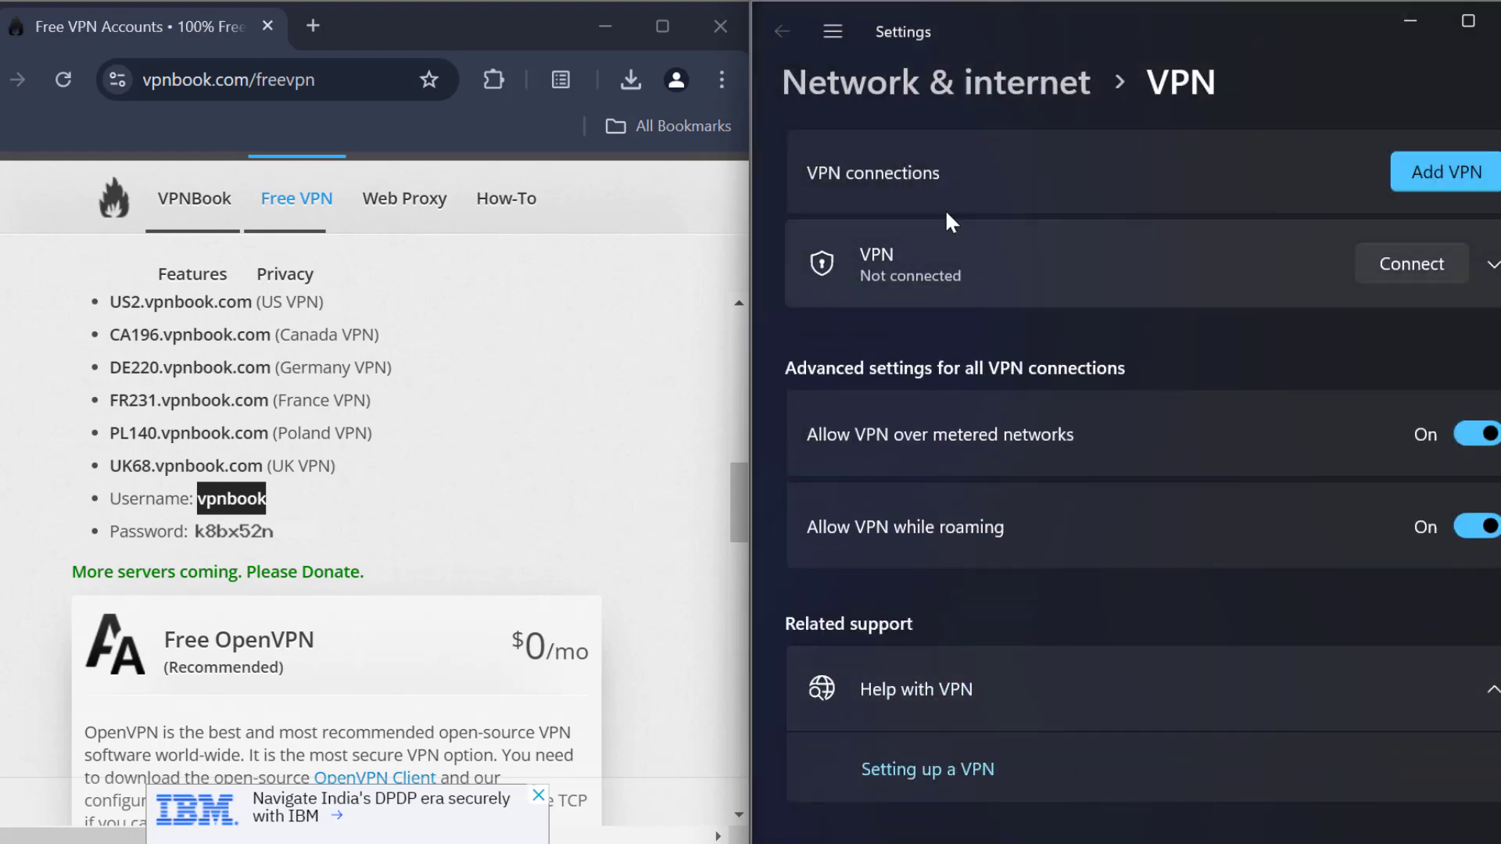
double_click(1105, 23)
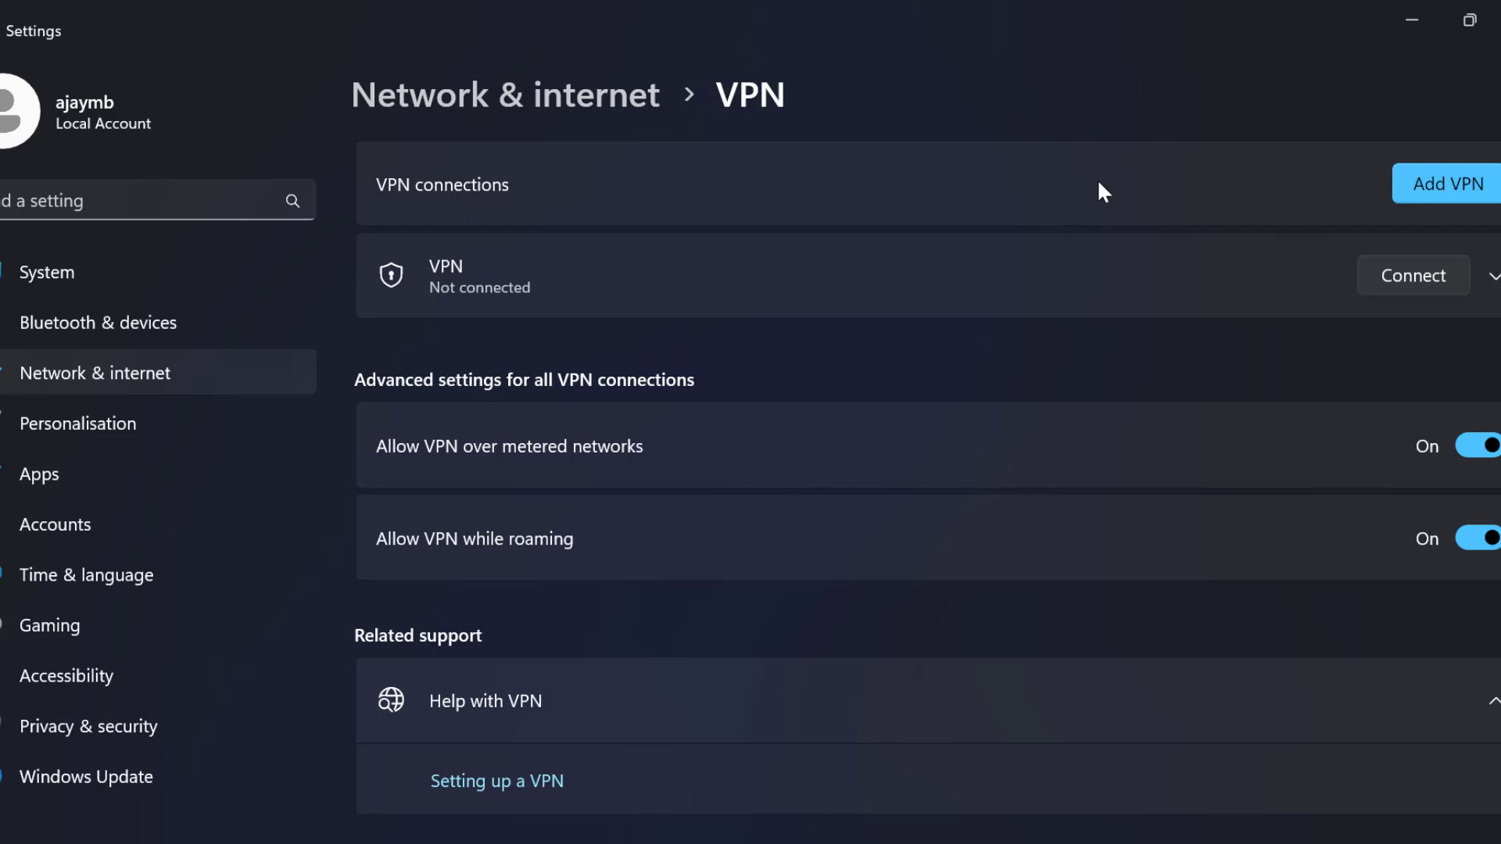
click(1422, 277)
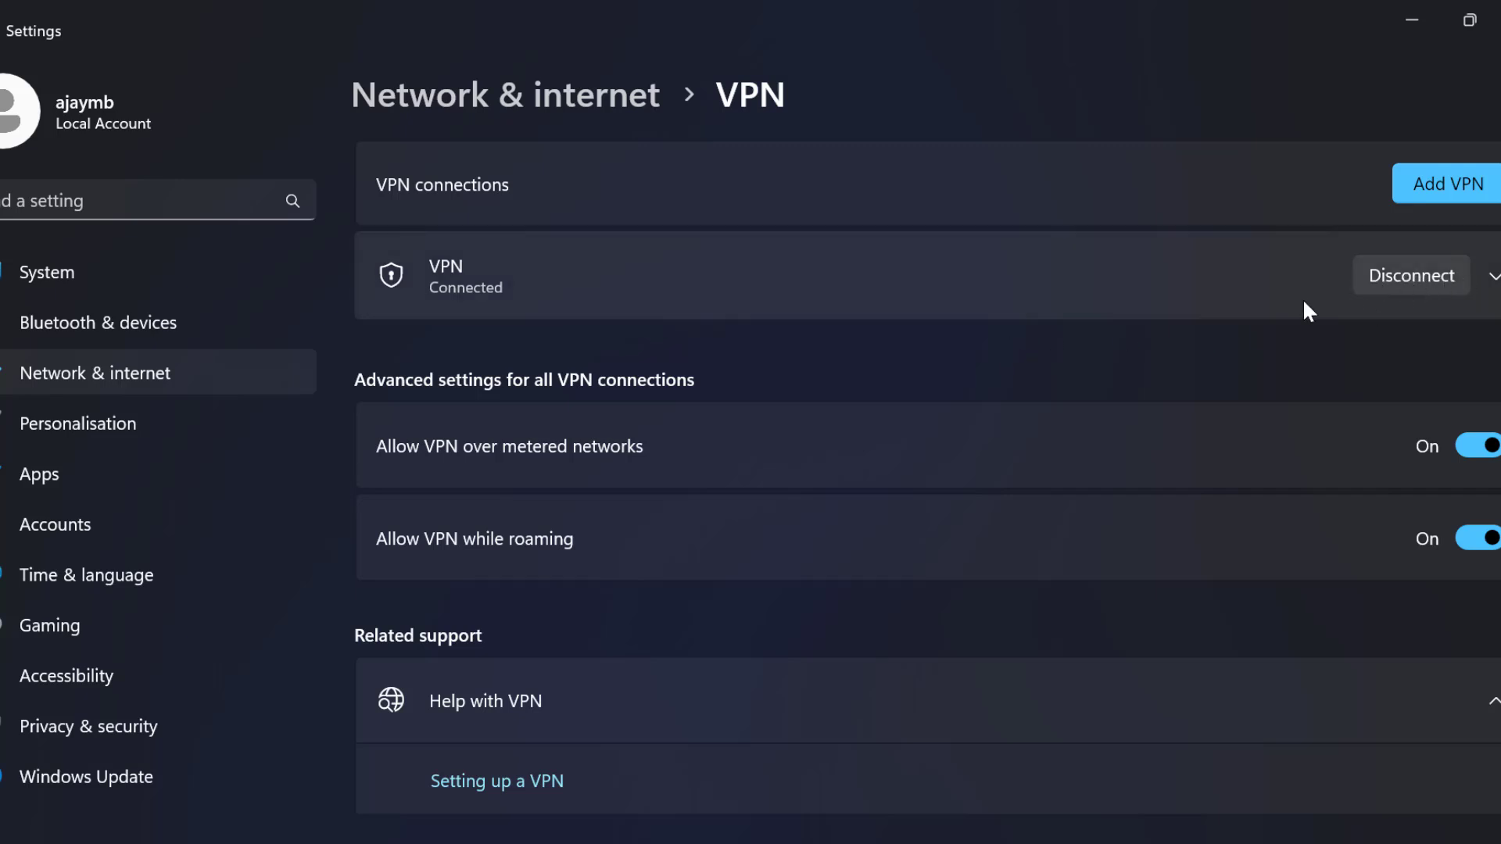
click(1440, 277)
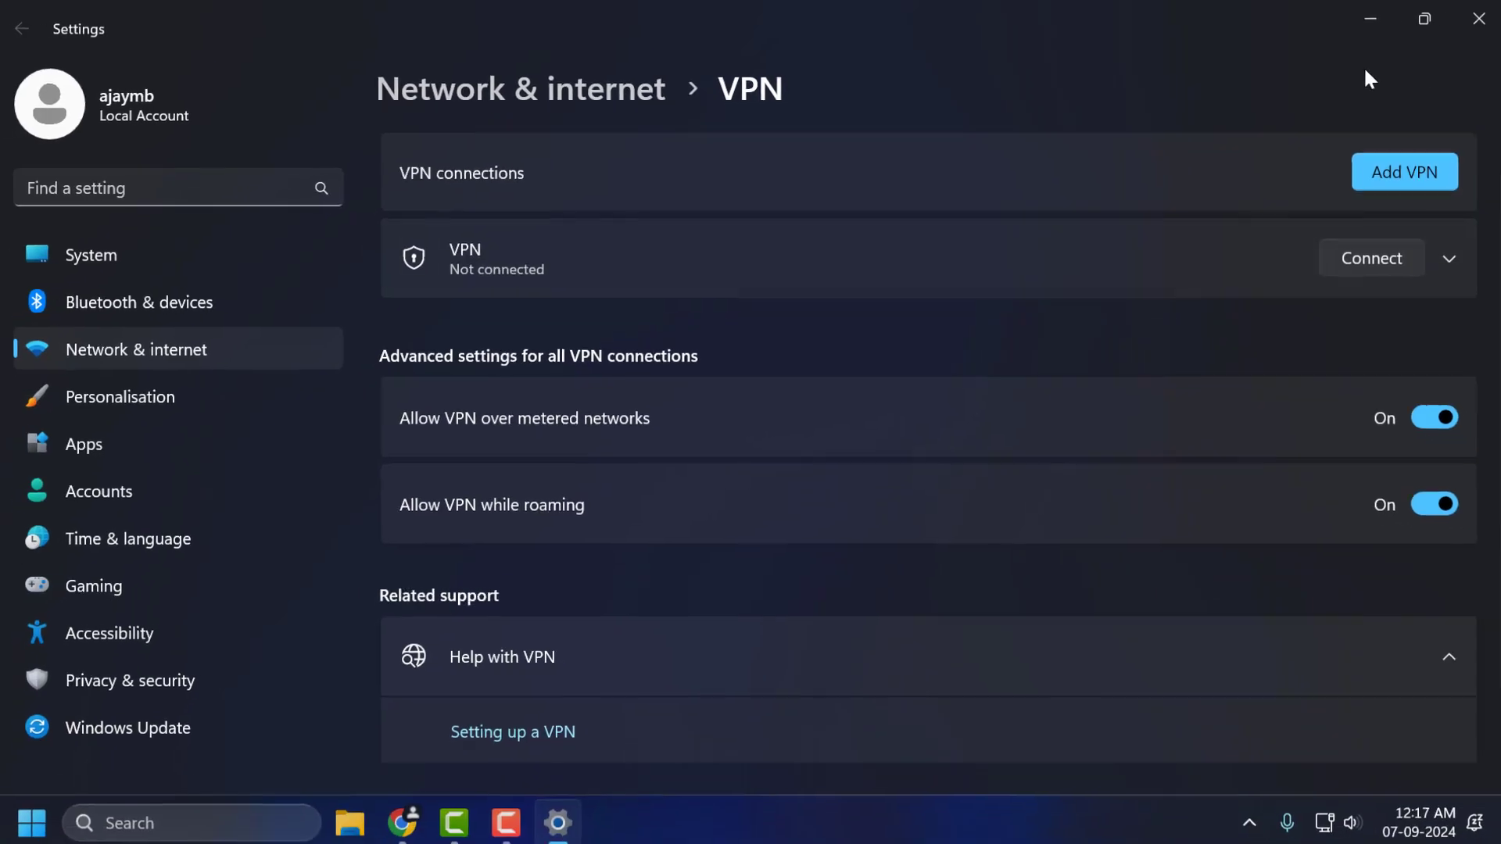
- Close Settings and Chrome, leaving the desktop
click(1472, 18)
click(723, 24)
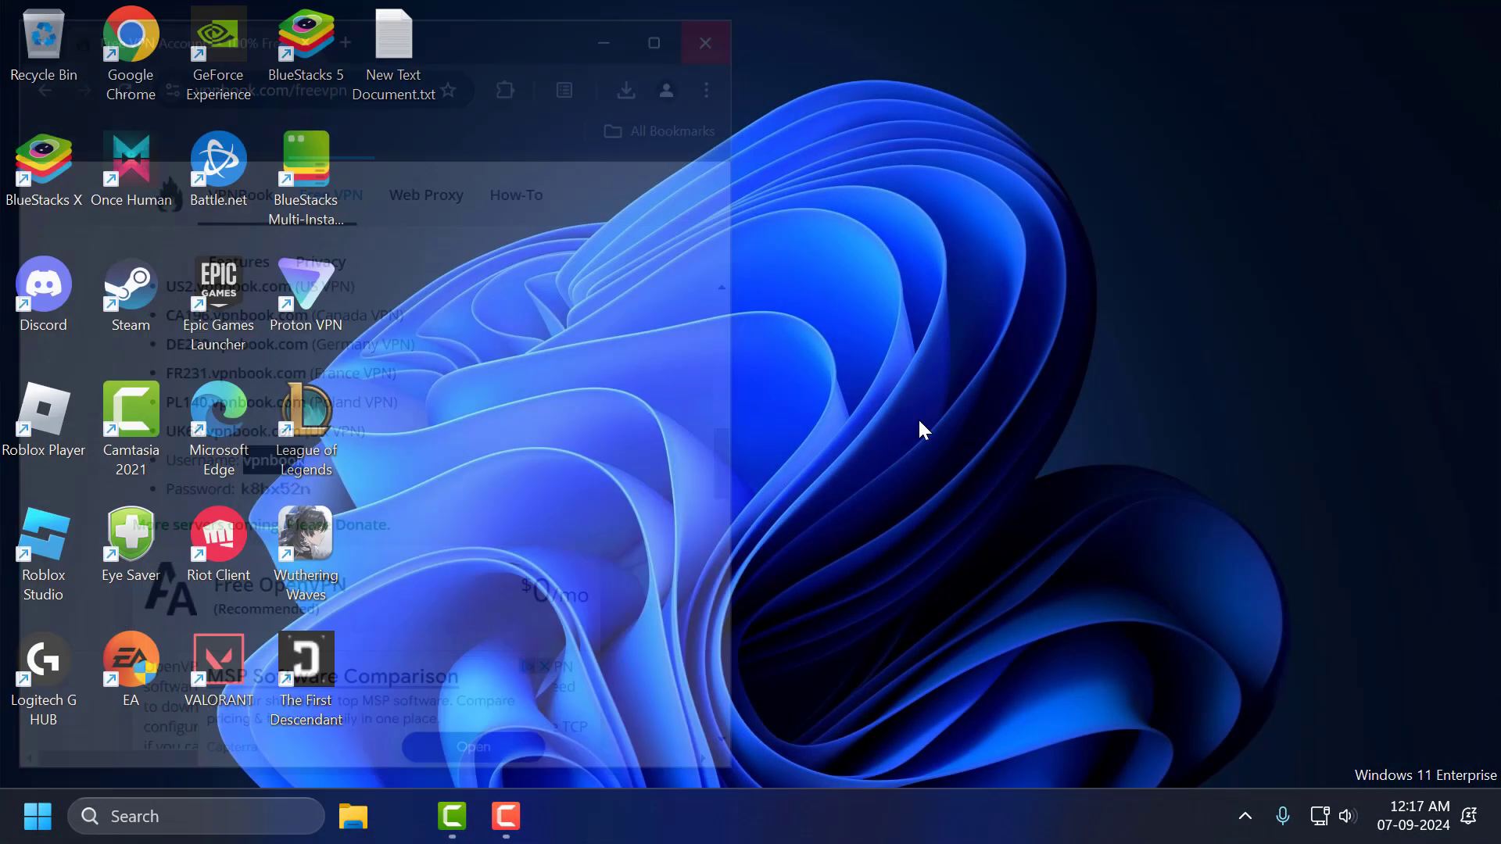